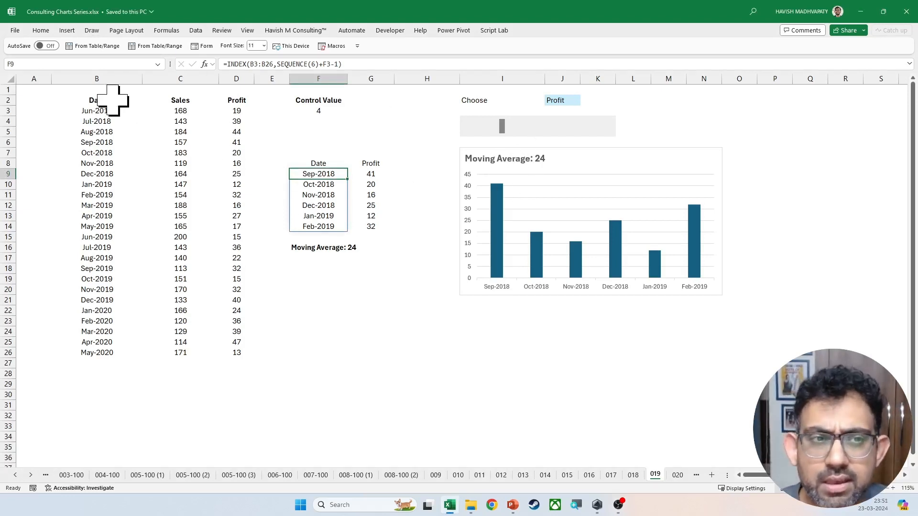
- Examine the monthly Date, Sales and Profit table in B2:D26 on sheet 019
{"action": "left_click_drag", "start_coordinate": [114, 100], "coordinate": [242, 351]}
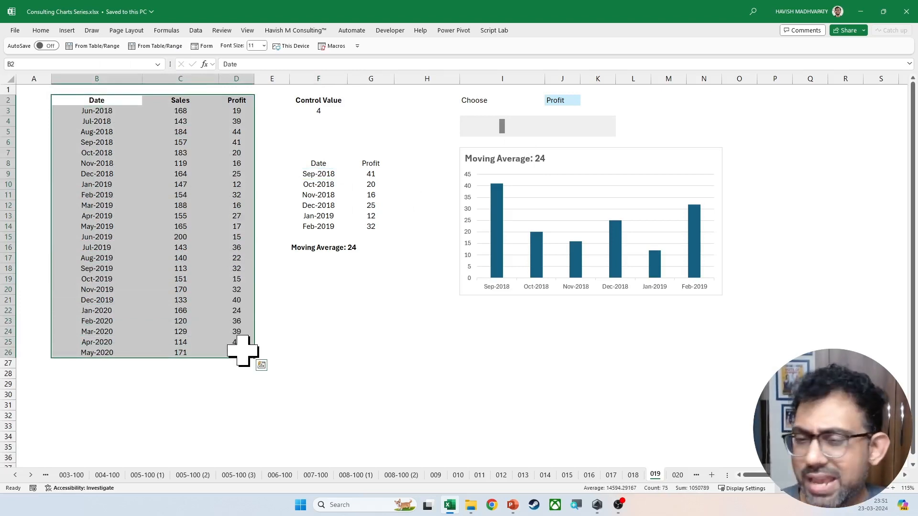
{"action": "key", "text": "Down"}
{"action": "key", "text": "Right"}
{"action": "key", "text": "Left"}
{"action": "key", "text": "ctrl+shift+Down"}
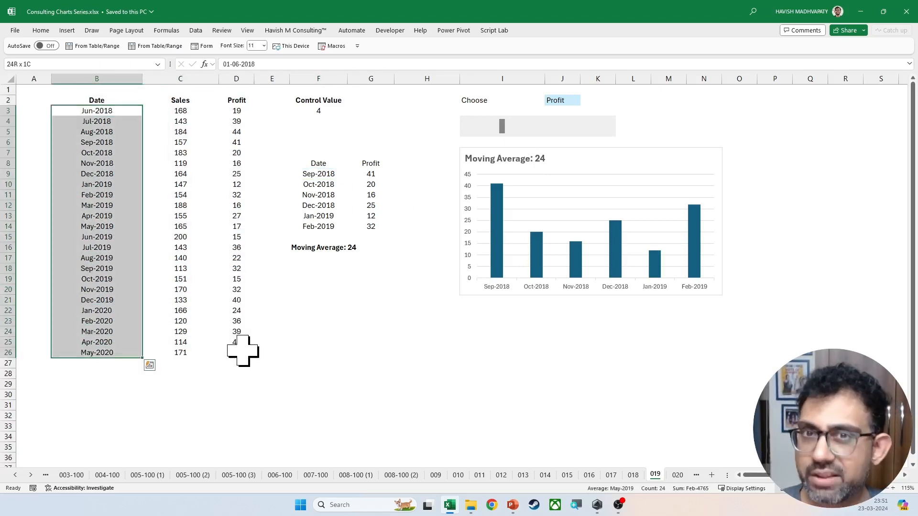
{"action": "key", "text": "Right"}
{"action": "key", "text": "ctrl+shift+Down"}
{"action": "key", "text": "shift+Right"}
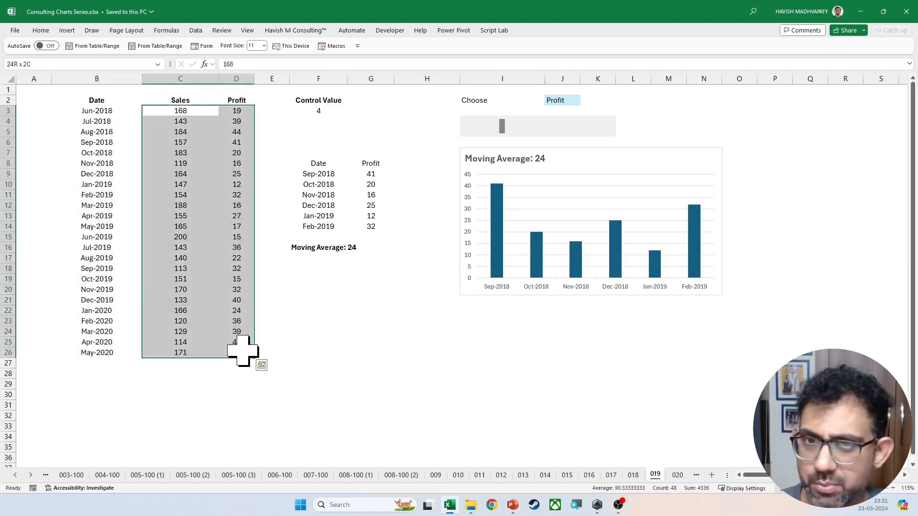
{"action": "key", "text": "Right"}
{"action": "key", "text": "Right"}
{"action": "left_click", "coordinate": [619, 343]}
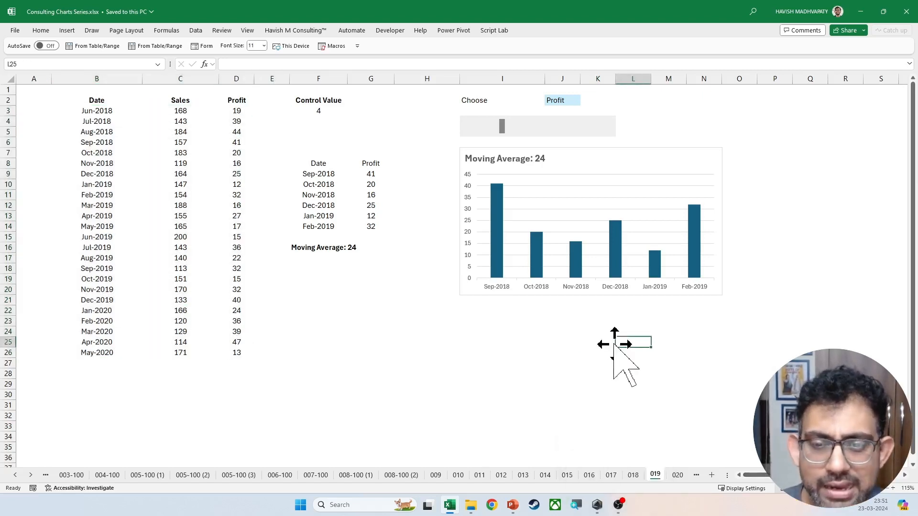
- Switch the finished chart's Choose selector in J2 to Sales
{"action": "key", "text": "Right"}
{"action": "key", "text": "Right"}
{"action": "key", "text": "Right"}
{"action": "key", "text": "Right"}
{"action": "key", "text": "Right"}
{"action": "key", "text": "Right"}
{"action": "key", "text": "Right"}
{"action": "key", "text": "Right"}
{"action": "key", "text": "Right"}
{"action": "key", "text": "Right"}
{"action": "key", "text": "Right"}
{"action": "key", "text": "Right"}
{"action": "key", "text": "Right"}
{"action": "key", "text": "Right"}
{"action": "key", "text": "Right"}
{"action": "key", "text": "Right"}
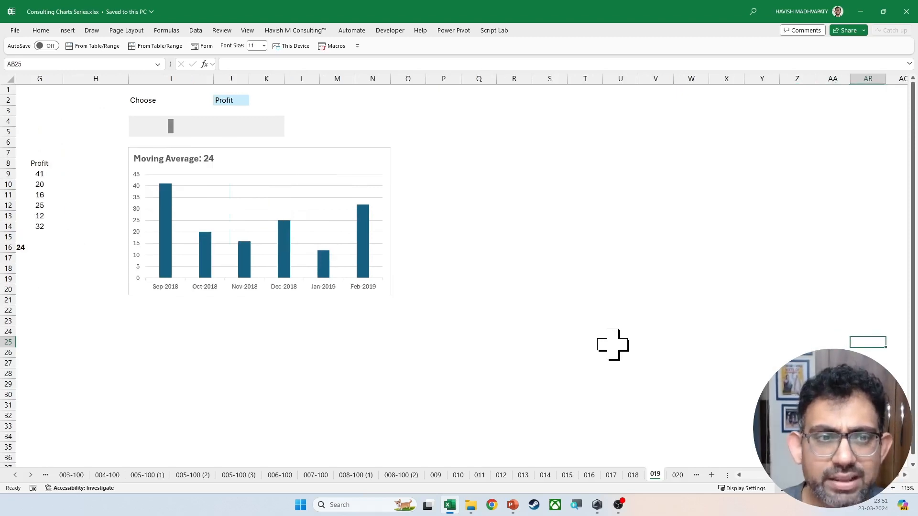
{"action": "key", "text": "Right"}
{"action": "left_click", "coordinate": [430, 374]}
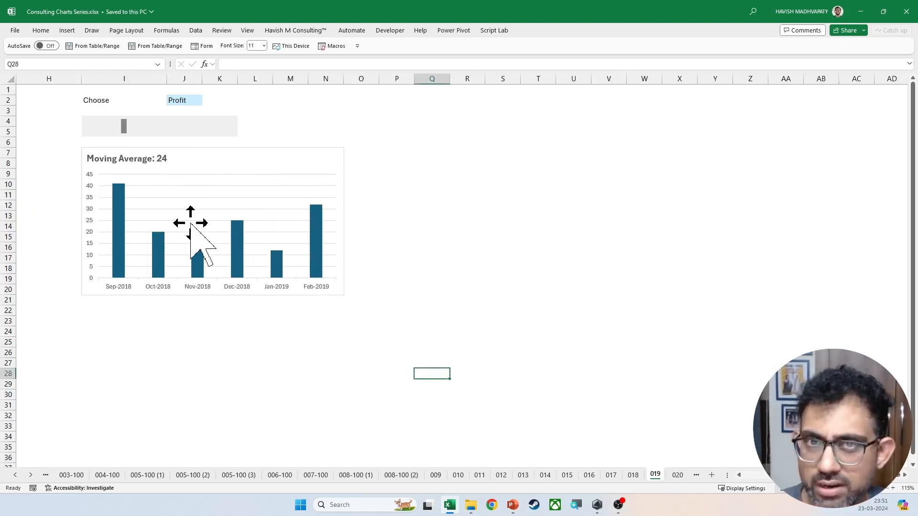
{"action": "left_click", "coordinate": [181, 101]}
{"action": "left_click", "coordinate": [206, 101]}
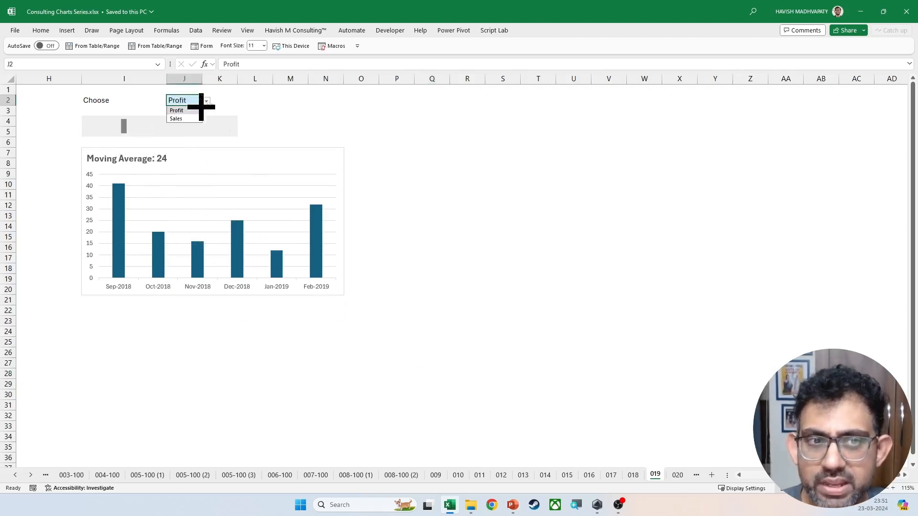
{"action": "left_click", "coordinate": [183, 120]}
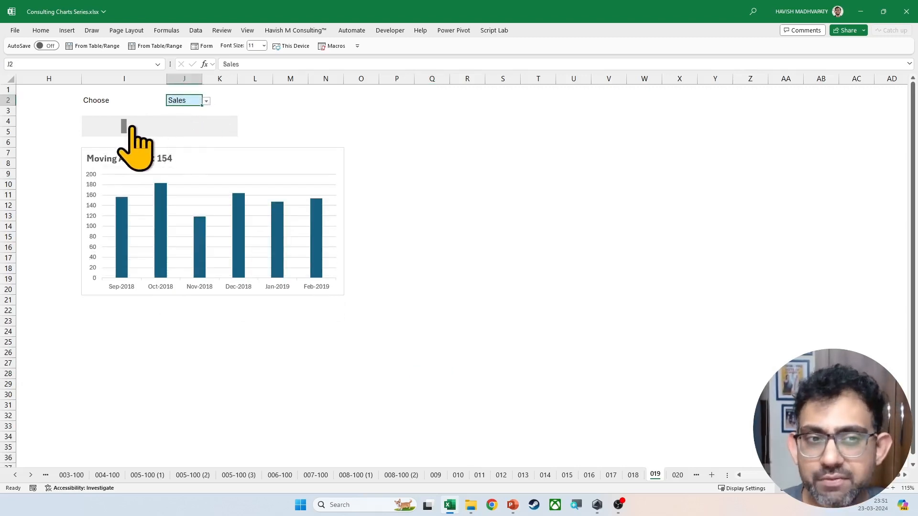
- Advance the chart's scroll bar until the six-month window starts at Sep-2019
{"action": "left_click", "coordinate": [159, 128]}
{"action": "left_click", "coordinate": [162, 128]}
{"action": "left_click", "coordinate": [184, 128]}
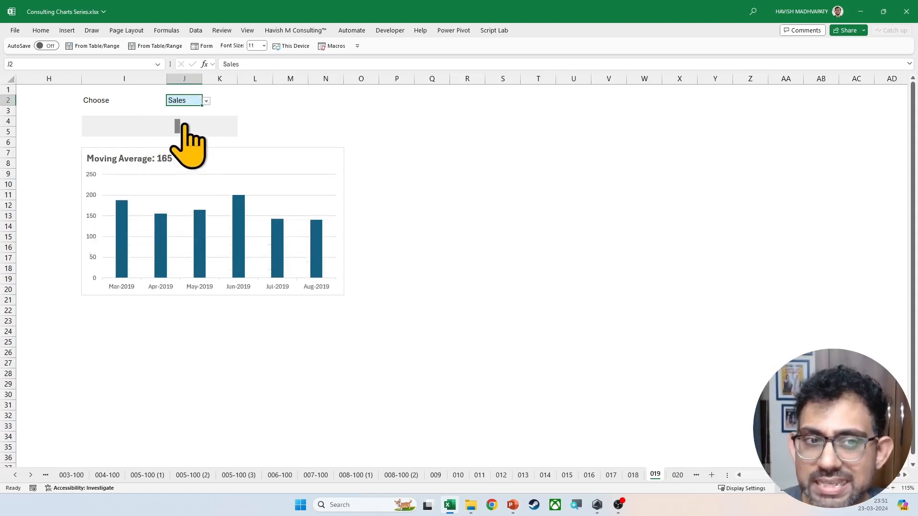
{"action": "left_click", "coordinate": [197, 128]}
{"action": "left_click", "coordinate": [218, 126]}
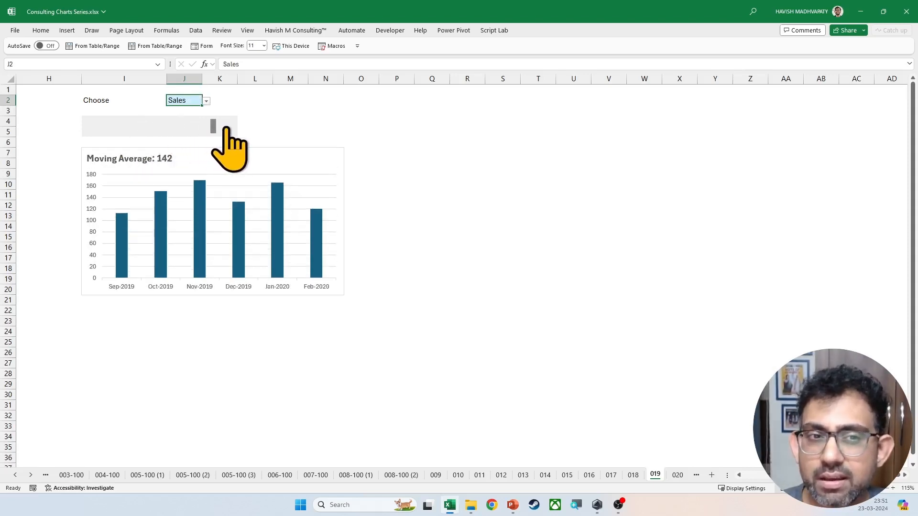
- Move the chart's scroll bar back until the six-month window starts at Jun-2019
{"action": "left_click", "coordinate": [92, 128]}
{"action": "left_click", "coordinate": [93, 128]}
{"action": "left_click", "coordinate": [92, 128]}
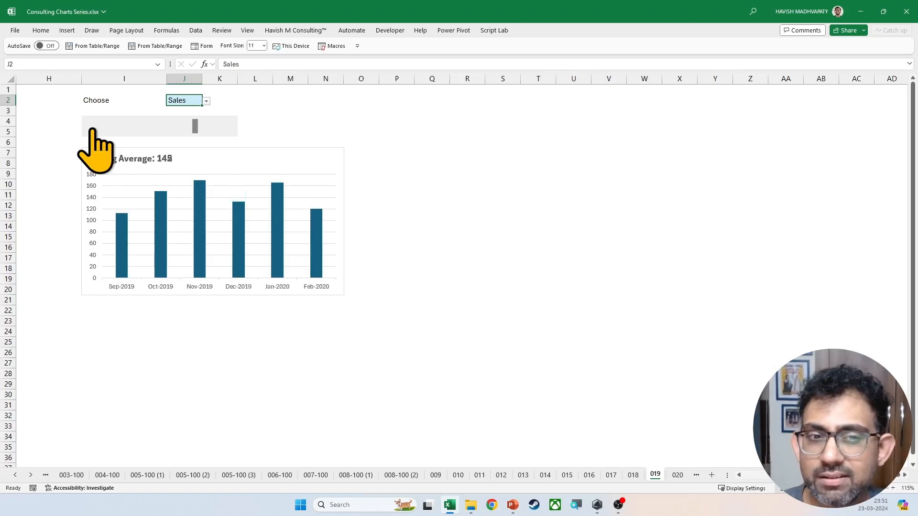
{"action": "left_click", "coordinate": [92, 128]}
{"action": "left_click", "coordinate": [93, 128]}
{"action": "left_click", "coordinate": [93, 128]}
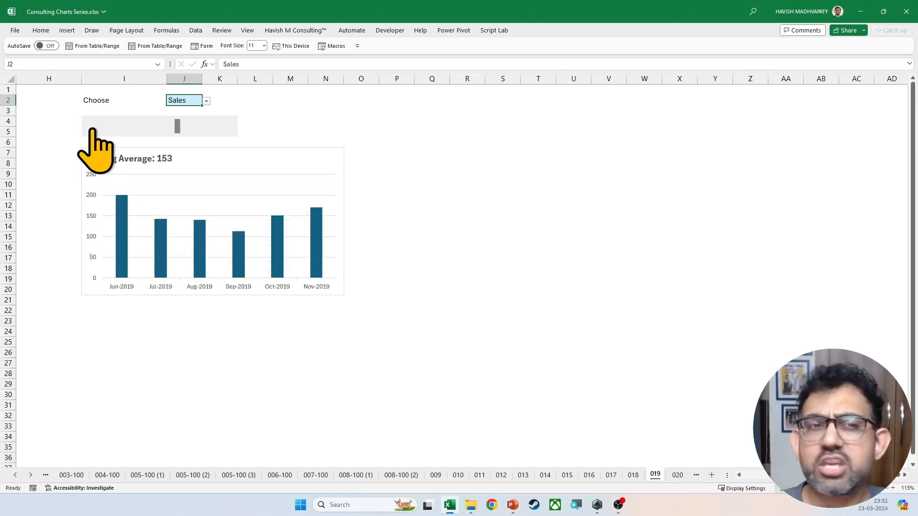
- Copy the Date, Sales and Profit table B2:D26 and paste it at B2 of a new blank workbook
{"action": "left_click", "coordinate": [50, 139]}
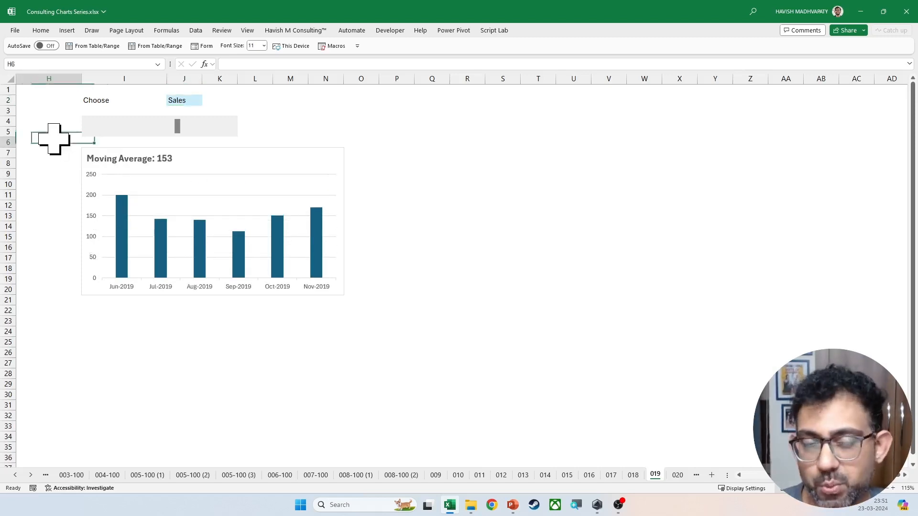
{"action": "key", "text": "Home"}
{"action": "left_click", "coordinate": [97, 101]}
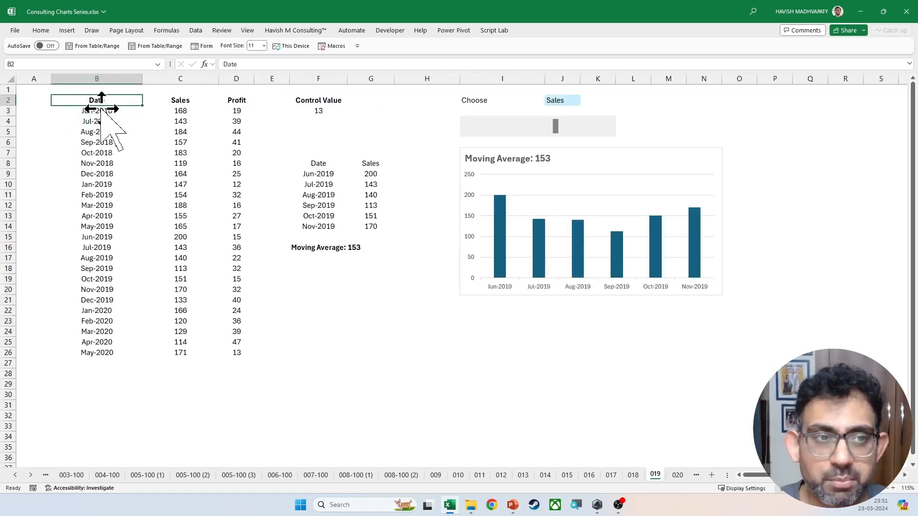
{"action": "key", "text": "ctrl+a"}
{"action": "key", "text": "ctrl+c"}
{"action": "key", "text": "ctrl+n"}
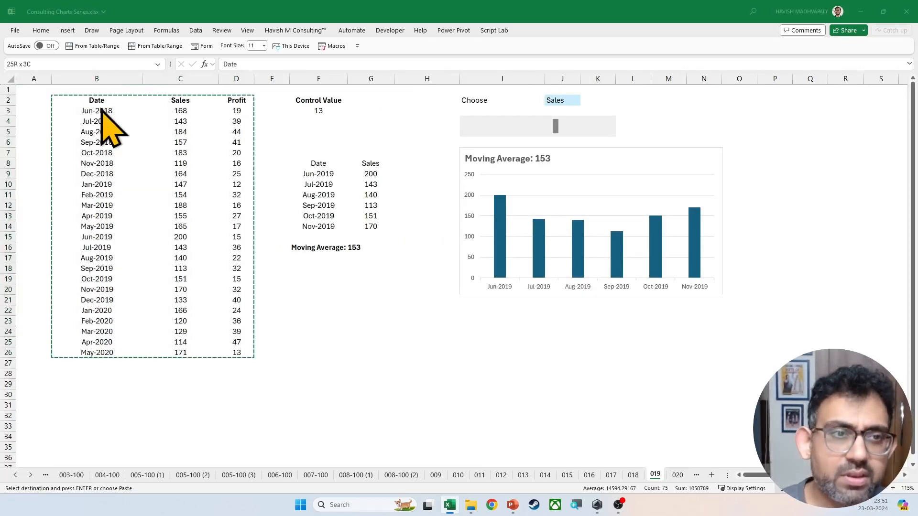
{"action": "key", "text": "Right"}
{"action": "key", "text": "Down"}
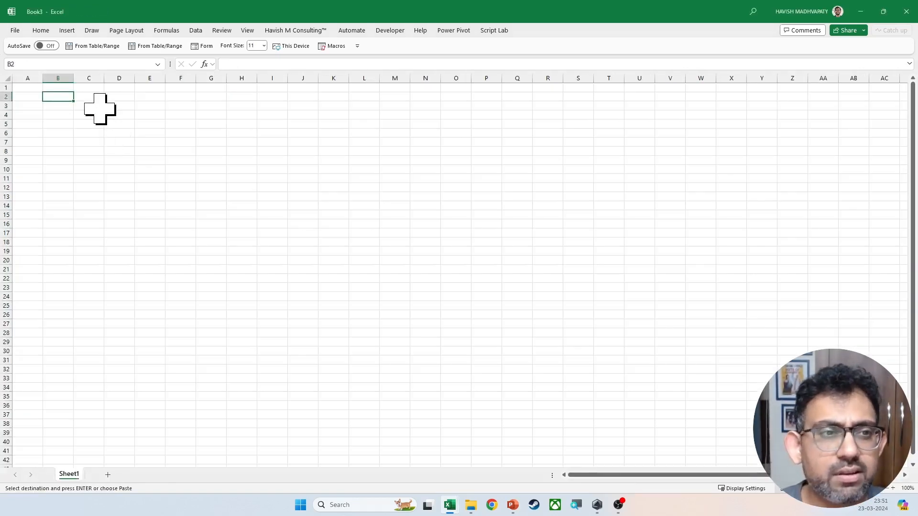
{"action": "key", "text": "ctrl+v"}
{"action": "scroll", "coordinate": [64, 150], "scroll_direction": "up", "scroll_amount": 2}
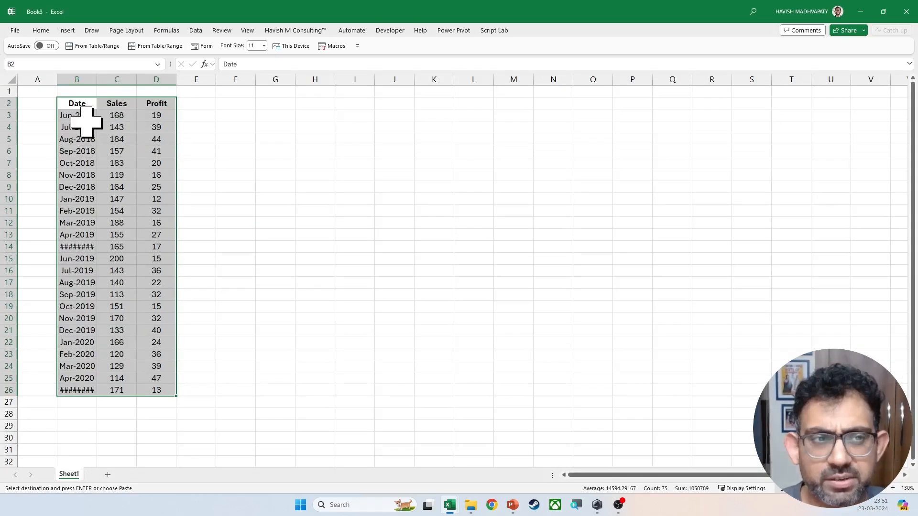
- Enter the header Date in cell G5, beside the pasted table
{"action": "left_click", "coordinate": [144, 148]}
{"action": "key", "text": "Right"}
{"action": "key", "text": "Up"}
{"action": "key", "text": "Up"}
{"action": "key", "text": "Up"}
{"action": "key", "text": "Up"}
{"action": "key", "text": "Up"}
{"action": "key", "text": "Down"}
{"action": "key", "text": "Right"}
{"action": "key", "text": "Right"}
{"action": "key", "text": "Right"}
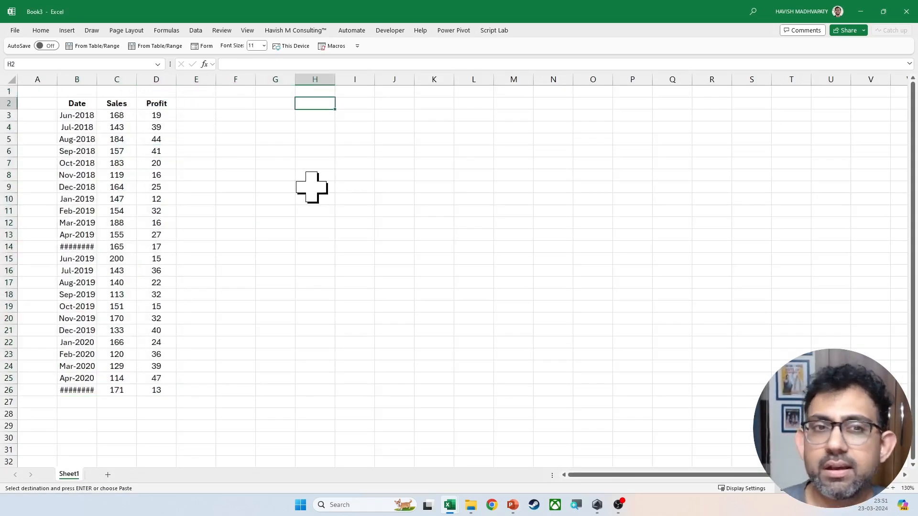
{"action": "key", "text": "Left"}
{"action": "key", "text": "Down"}
{"action": "key", "text": "Down"}
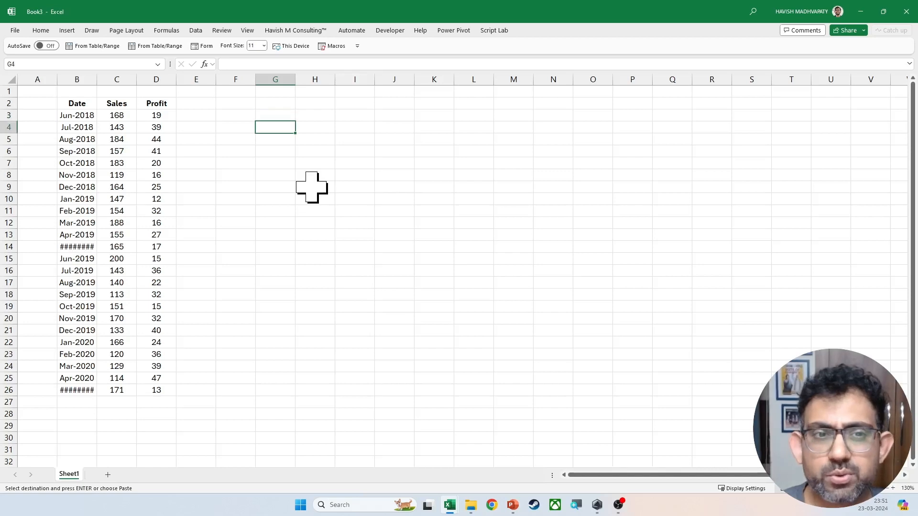
{"action": "key", "text": "Down"}
{"action": "key", "text": "Up"}
{"action": "key", "text": "Down"}
{"action": "type", "text": "Date"}
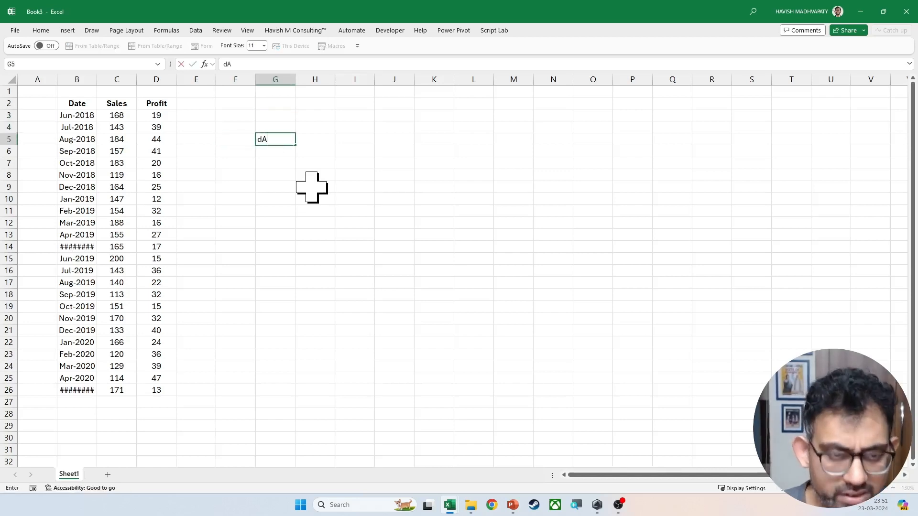
{"action": "key", "text": "Tab"}
{"action": "key", "text": "Caps_Lock"}
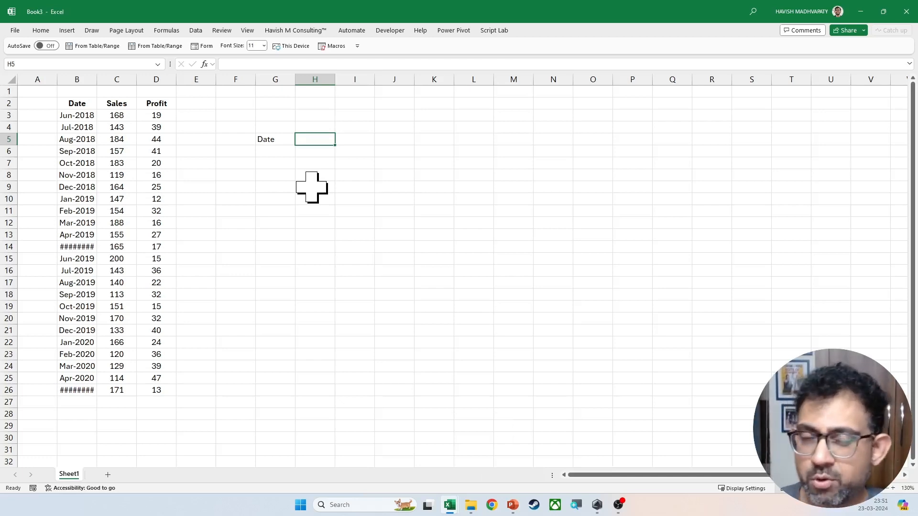
- Enter the label Choose in J2 and the value Profit in K2
{"action": "key", "text": "Up"}
{"action": "key", "text": "Right"}
{"action": "key", "text": "Right"}
{"action": "key", "text": "Up"}
{"action": "key", "text": "Up"}
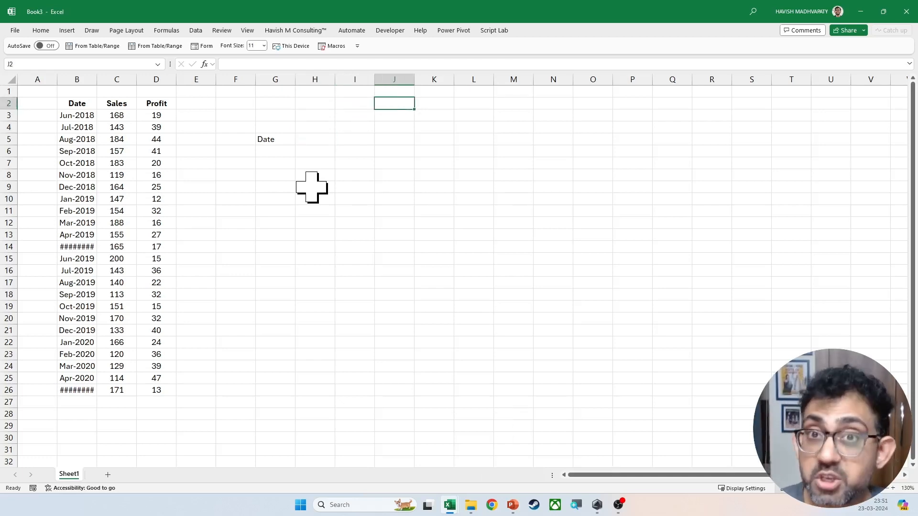
{"action": "type", "text": "Choose"}
{"action": "key", "text": "Return"}
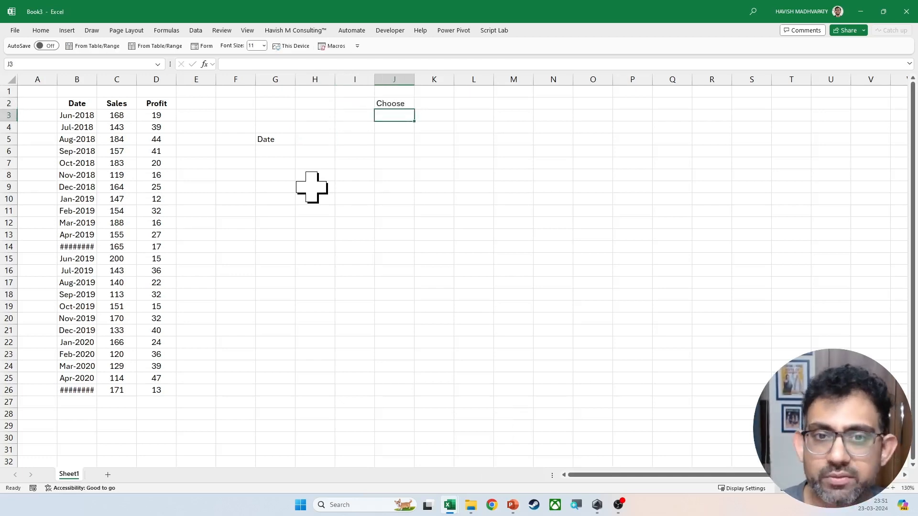
{"action": "key", "text": "Up"}
{"action": "key", "text": "Right"}
{"action": "type", "text": "Profit"}
{"action": "key", "text": "Return"}
{"action": "key", "text": "Up"}
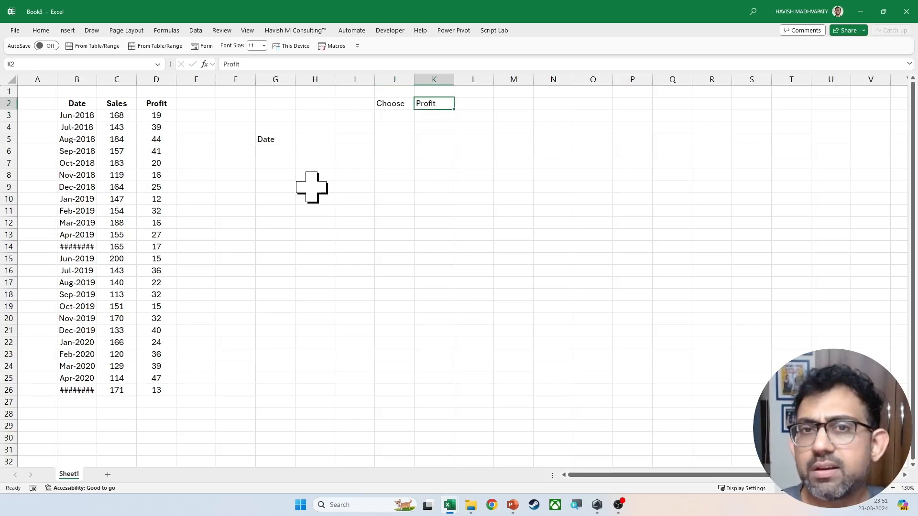
- Add list data validation to K2 with Profit and Sales as the source items, and check its dropdown
{"action": "key", "text": "alt+a"}
{"action": "key", "text": "v"}
{"action": "key", "text": "v"}
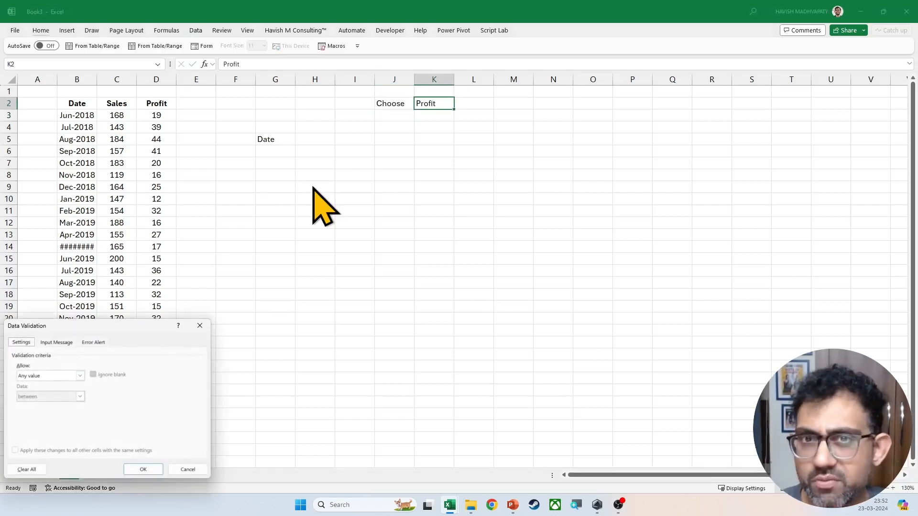
{"action": "left_click_drag", "start_coordinate": [99, 326], "coordinate": [413, 176]}
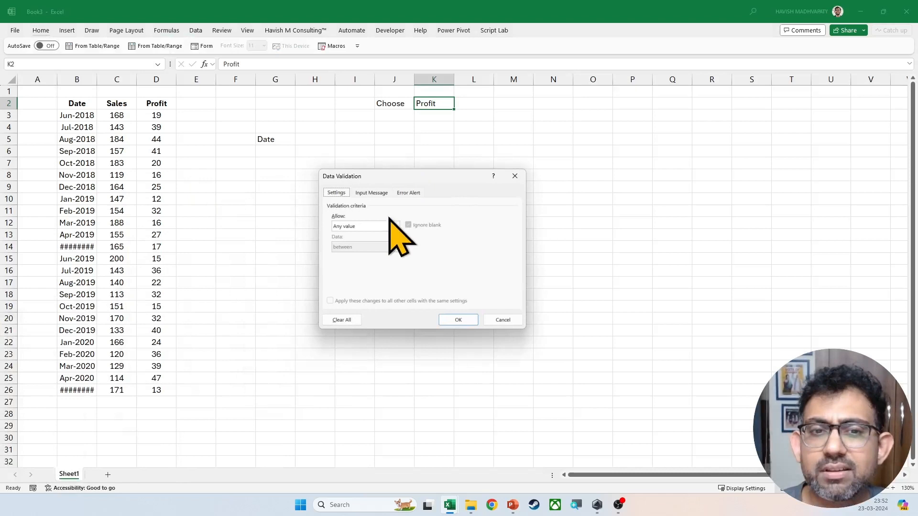
{"action": "left_click", "coordinate": [365, 226]}
{"action": "left_click", "coordinate": [356, 255]}
{"action": "left_click", "coordinate": [387, 266]}
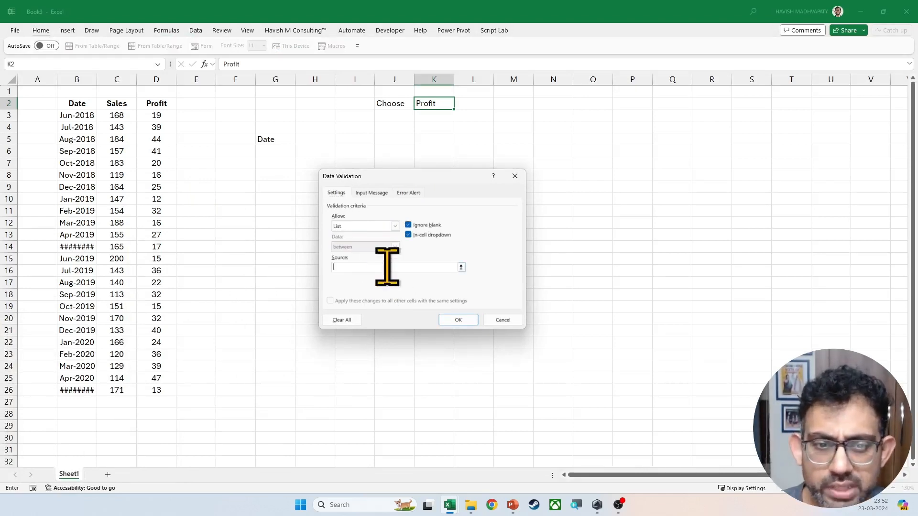
{"action": "type", "text": "Profit,"}
{"action": "key", "text": "shift+space"}
{"action": "type", "text": "S"}
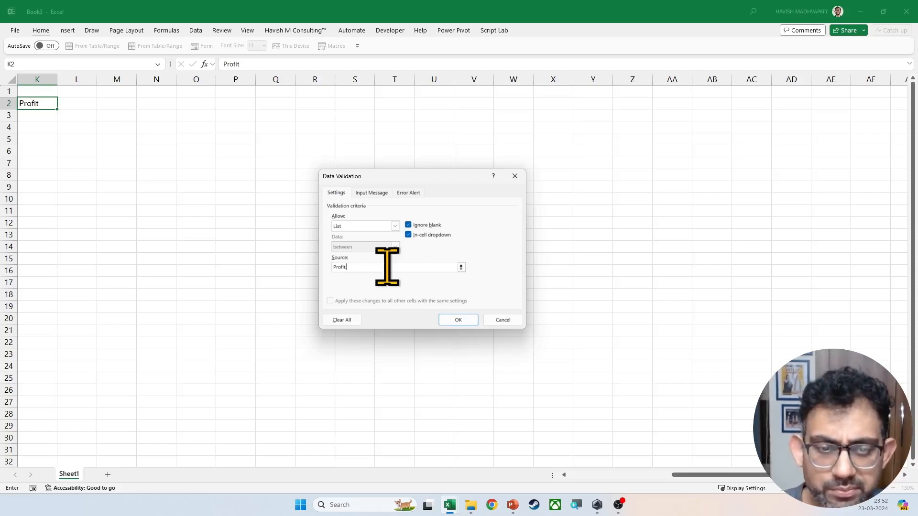
{"action": "type", "text": "ales"}
{"action": "key", "text": "Return"}
{"action": "key", "text": "alt+Down"}
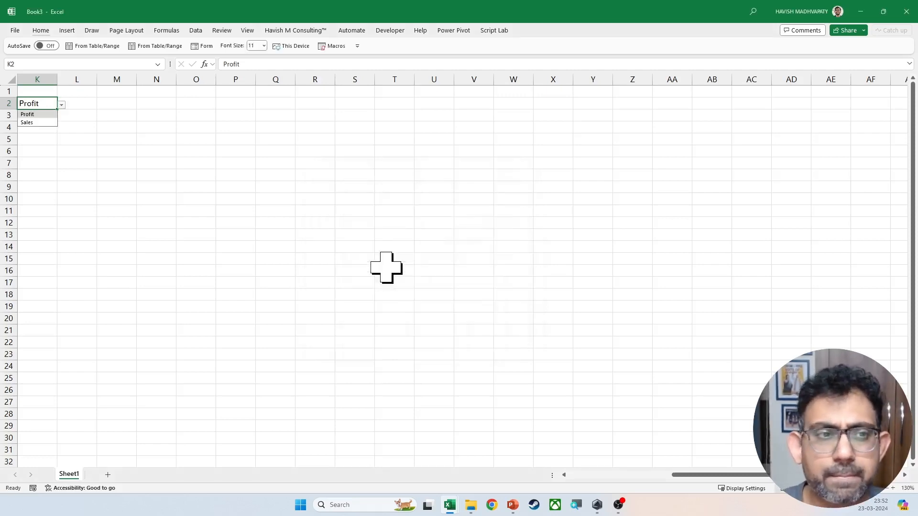
{"action": "key", "text": "Escape"}
- Link the header in H5 to the selector with the formula =K2
{"action": "key", "text": "Left"}
{"action": "key", "text": "Left"}
{"action": "key", "text": "Left"}
{"action": "key", "text": "Left"}
{"action": "key", "text": "Left"}
{"action": "key", "text": "Left"}
{"action": "key", "text": "Left"}
{"action": "key", "text": "Left"}
{"action": "key", "text": "Left"}
{"action": "key", "text": "Left"}
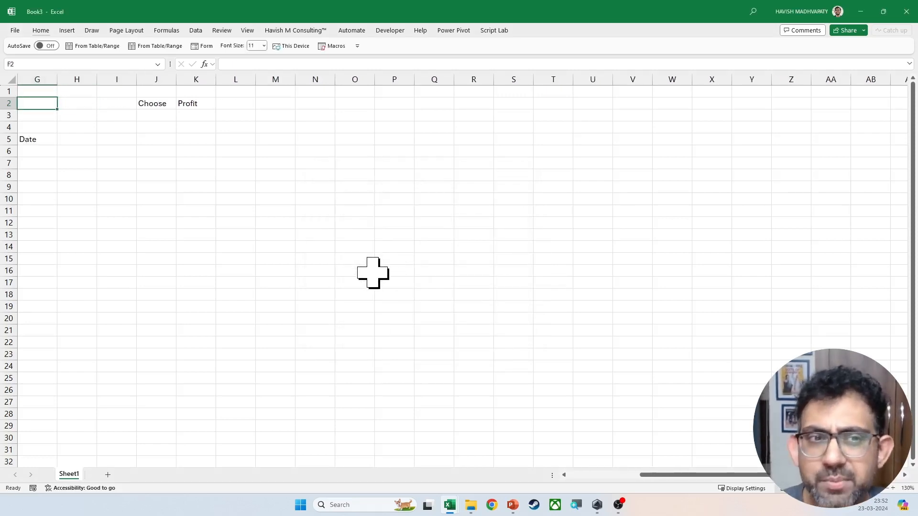
{"action": "left_click", "coordinate": [315, 140]}
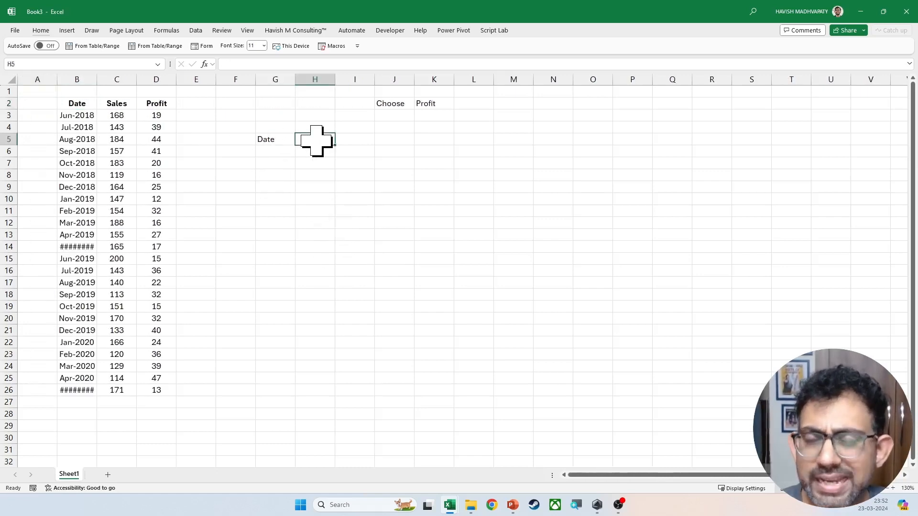
{"action": "type", "text": "="}
{"action": "left_click", "coordinate": [422, 103]}
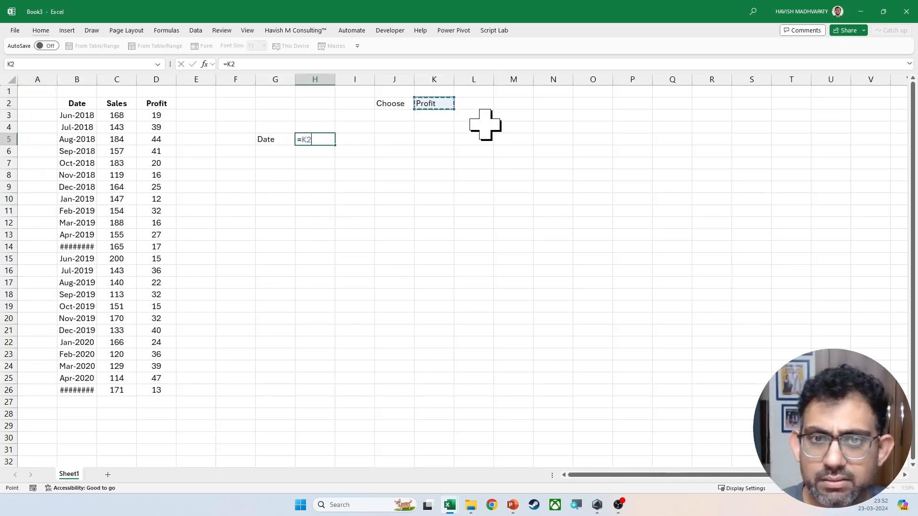
{"action": "key", "text": "Return"}
- Choose Sales from the validation list in K2 to test the linked header
{"action": "key", "text": "Up"}
{"action": "key", "text": "Up"}
{"action": "key", "text": "Right"}
{"action": "key", "text": "Up"}
{"action": "key", "text": "Right"}
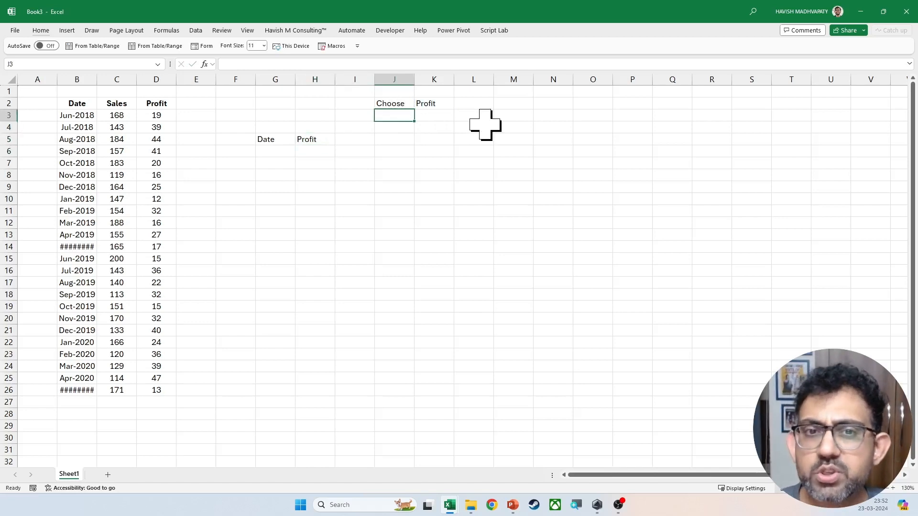
{"action": "key", "text": "Up"}
{"action": "key", "text": "Right"}
{"action": "key", "text": "alt+Down"}
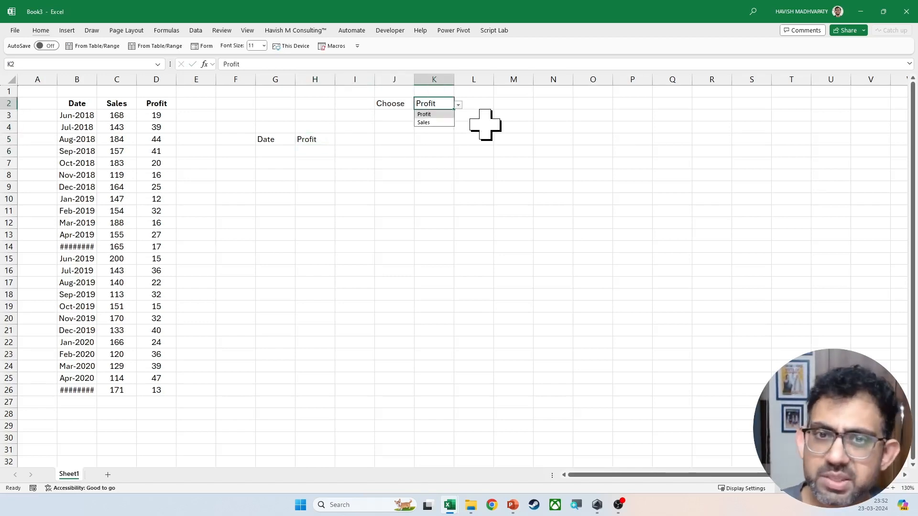
{"action": "key", "text": "Down"}
{"action": "key", "text": "Return"}
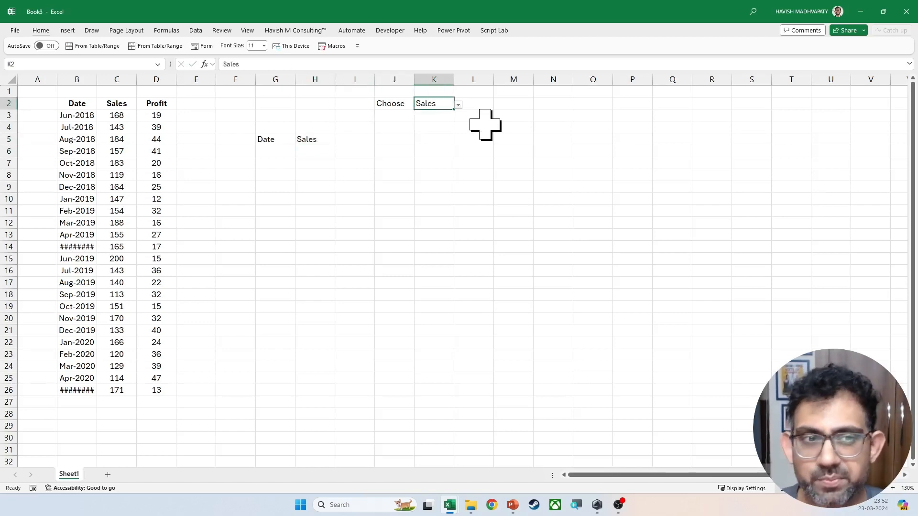
- Start an INDEX formula in G6 under the Date header, with the dates B3:B26 as its array
{"action": "key", "text": "Down"}
{"action": "key", "text": "Left"}
{"action": "key", "text": "Down"}
{"action": "key", "text": "Left"}
{"action": "key", "text": "Down"}
{"action": "key", "text": "Left"}
{"action": "key", "text": "Down"}
{"action": "key", "text": "Left"}
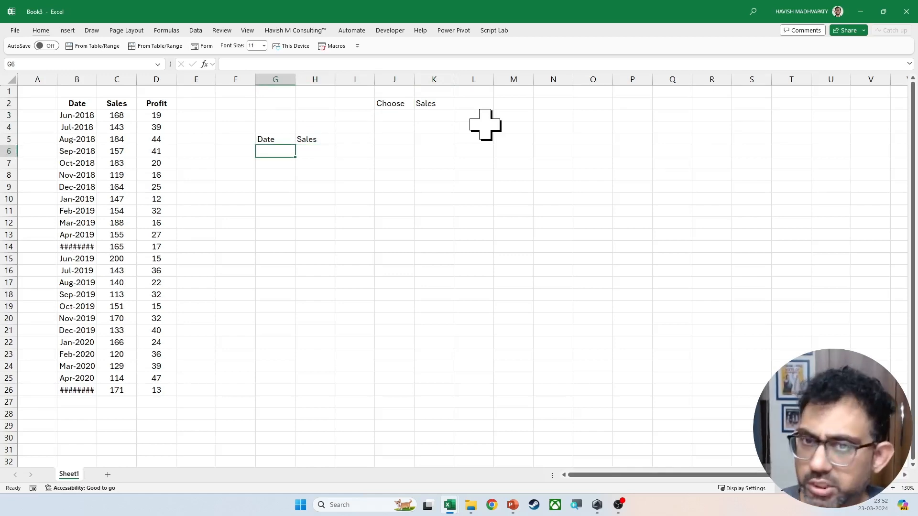
{"action": "type", "text": "=index"}
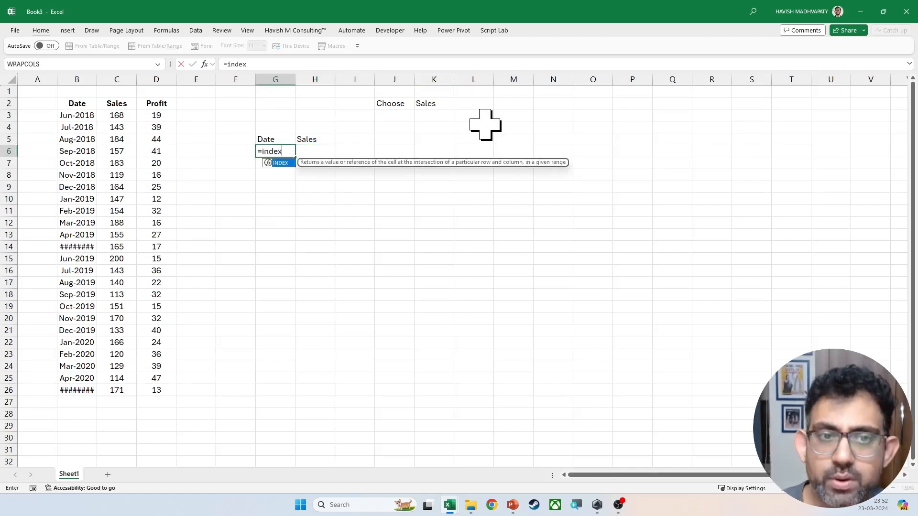
{"action": "key", "text": "Tab"}
{"action": "key", "text": "Up"}
{"action": "key", "text": "Up"}
{"action": "key", "text": "Left"}
{"action": "key", "text": "Up"}
{"action": "key", "text": "Left"}
{"action": "key", "text": "Left"}
{"action": "key", "text": "Left"}
{"action": "key", "text": "Left"}
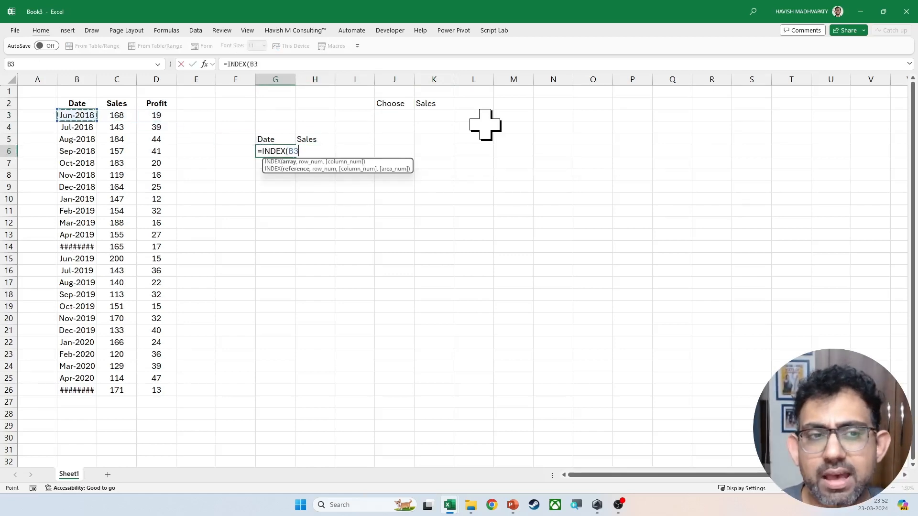
{"action": "key", "text": "ctrl+shift+Down"}
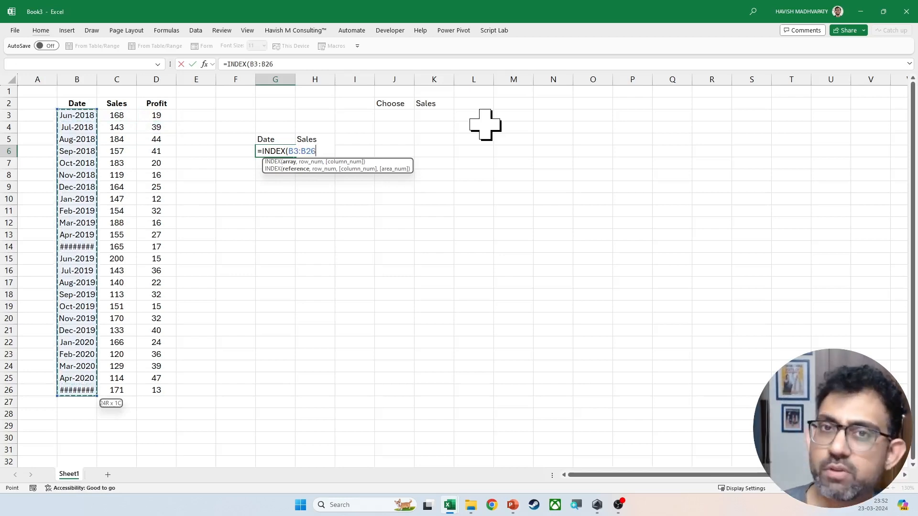
- Complete the G6 INDEX formula with SEQUENCE(6) as the row number and enter it
{"action": "type", "text": ","}
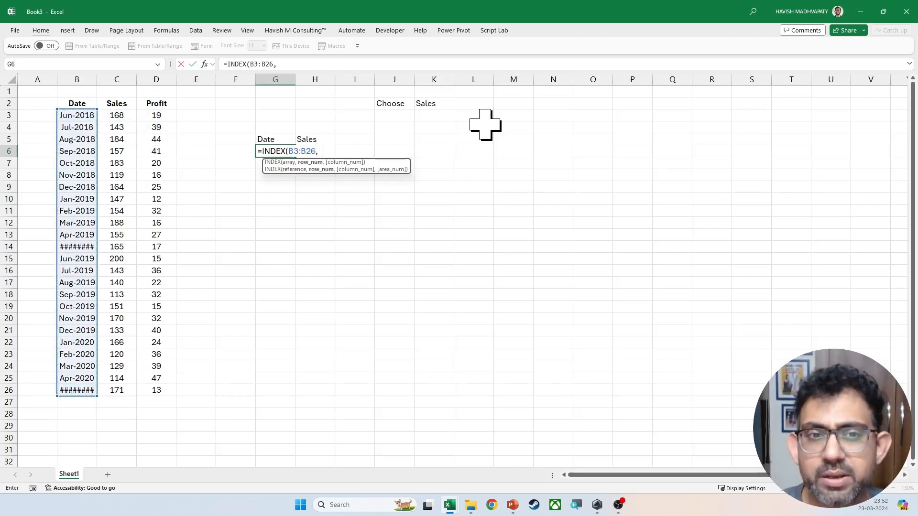
{"action": "type", "text": "   se"}
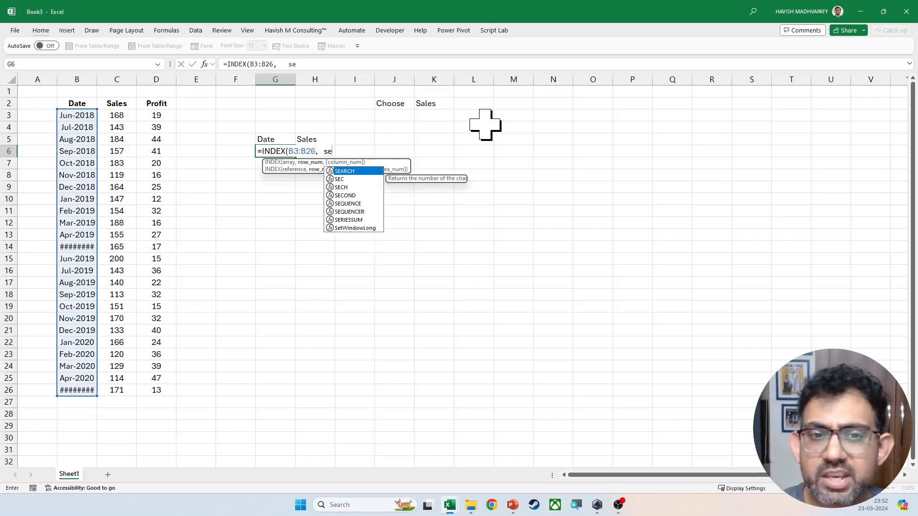
{"action": "key", "text": "Down"}
{"action": "key", "text": "Down"}
{"action": "key", "text": "Down"}
{"action": "key", "text": "Down"}
{"action": "key", "text": "Down"}
{"action": "key", "text": "Tab"}
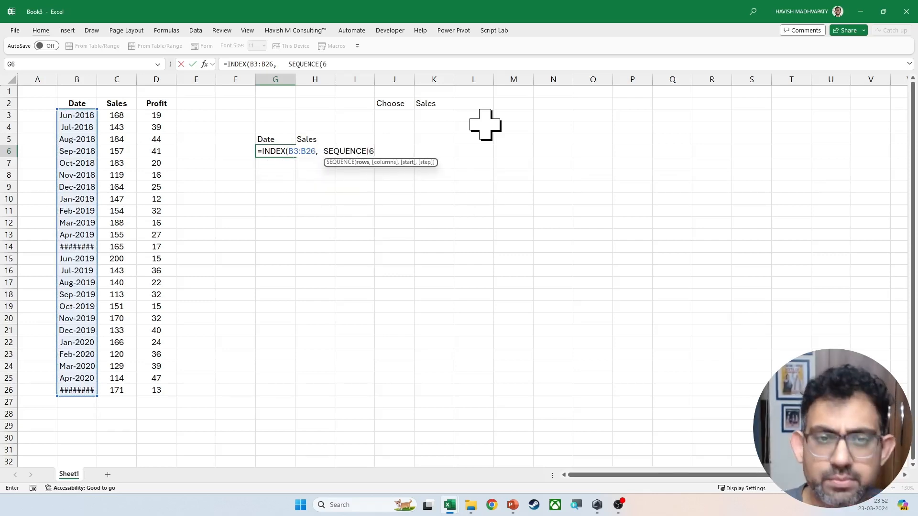
{"action": "type", "text": "6))"}
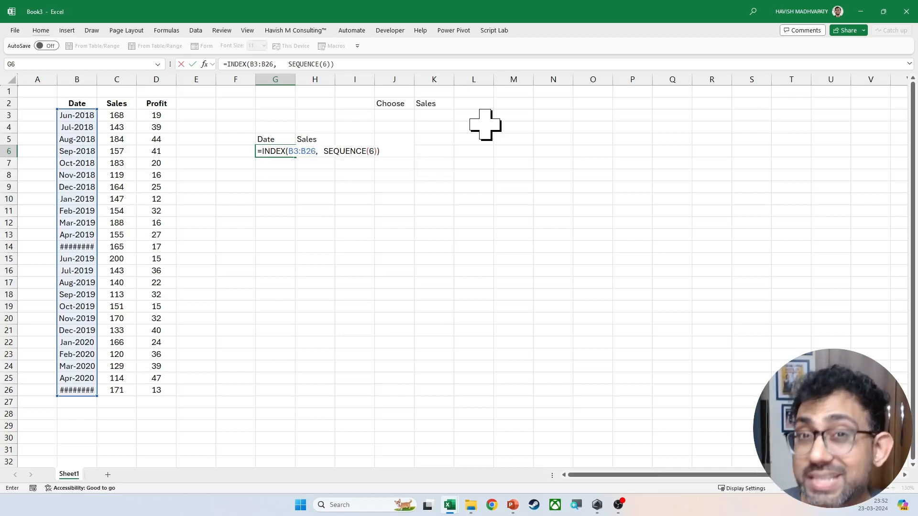
{"action": "key", "text": "Return"}
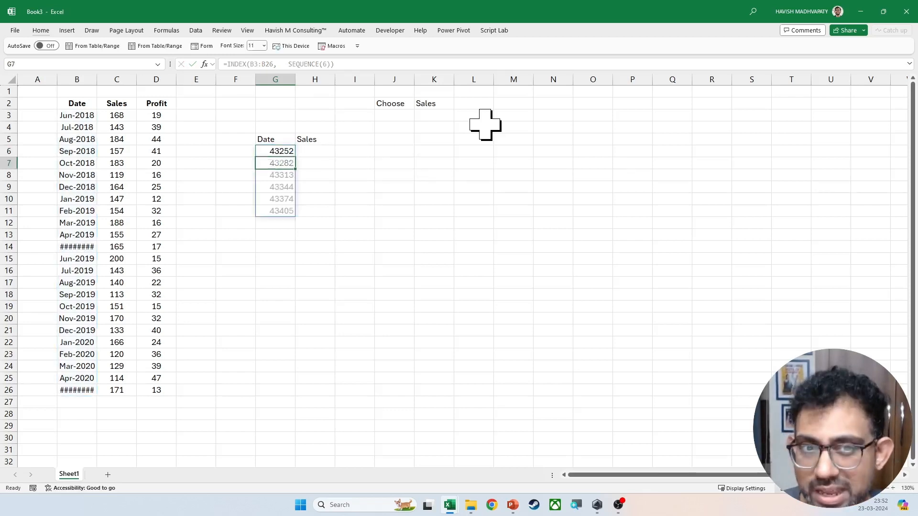
- Format the spilled values in G6:G11 as day-month-year dates
{"action": "key", "text": "Up"}
{"action": "key", "text": "ctrl+shift+Down"}
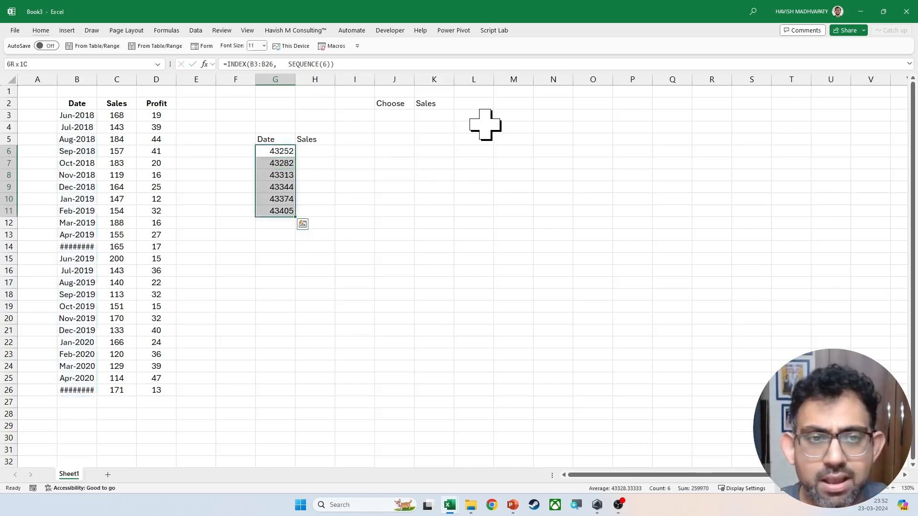
{"action": "key", "text": "ctrl+shift+3"}
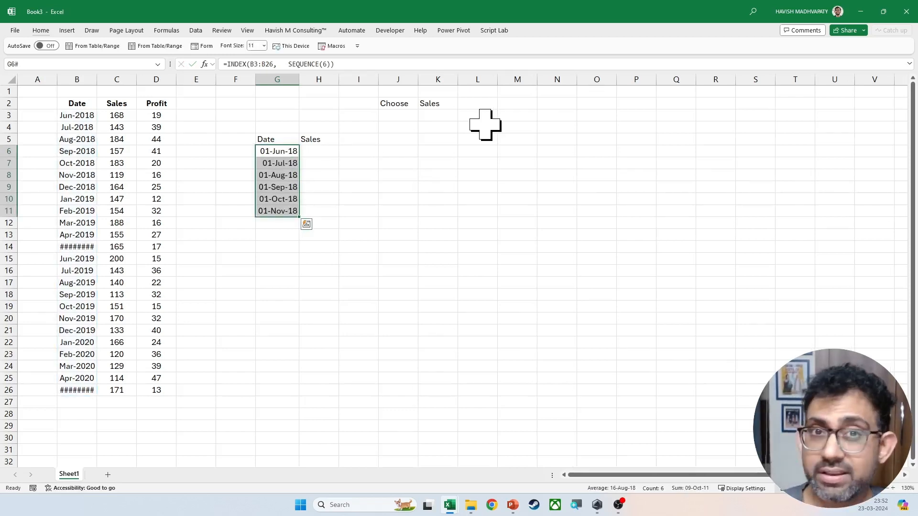
- Start an XLOOKUP formula in H6 with the spilled range G6# as lookup value and column B:B as lookup array
{"action": "key", "text": "Right"}
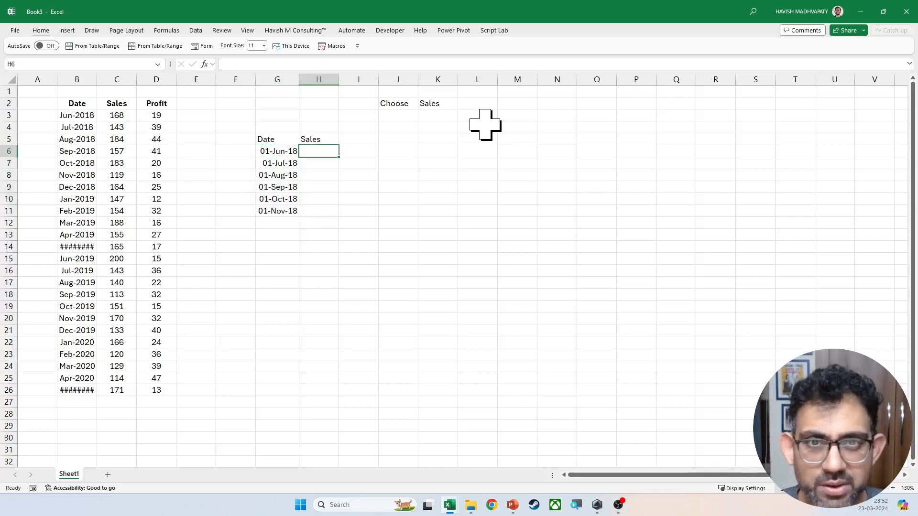
{"action": "type", "text": "=XLOOKUP("}
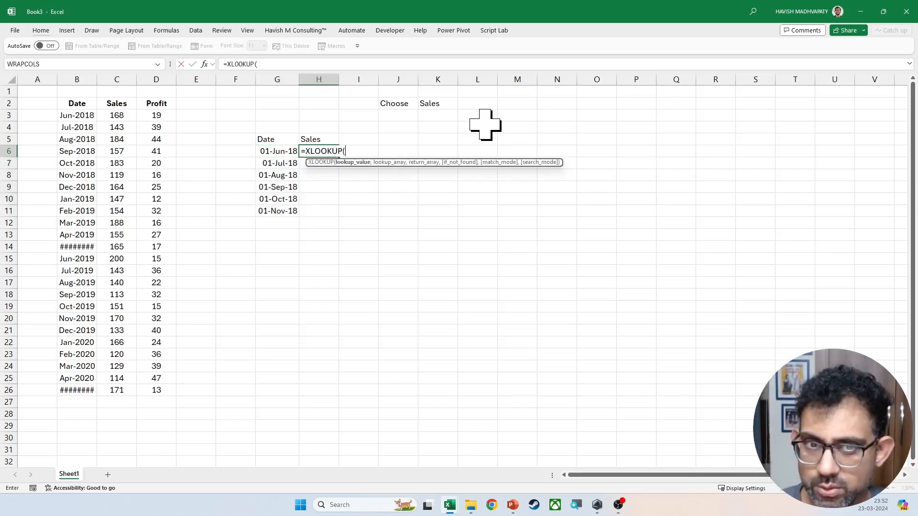
{"action": "key", "text": "Left"}
{"action": "key", "text": "Left"}
{"action": "key", "text": "Up"}
{"action": "key", "text": "Up"}
{"action": "key", "text": "Left"}
{"action": "key", "text": "Left"}
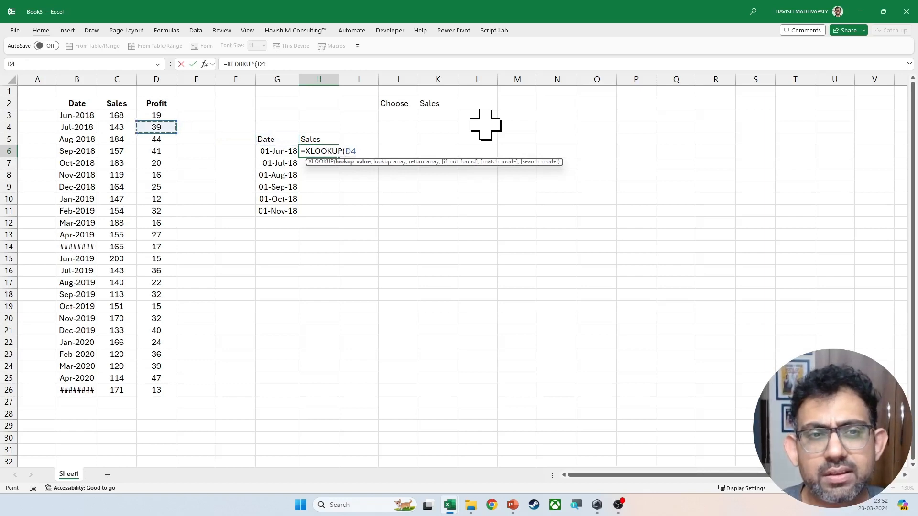
{"action": "key", "text": "Right"}
{"action": "key", "text": "Down"}
{"action": "key", "text": "Right"}
{"action": "key", "text": "Down"}
{"action": "key", "text": "Right"}
{"action": "type", "text": "#"}
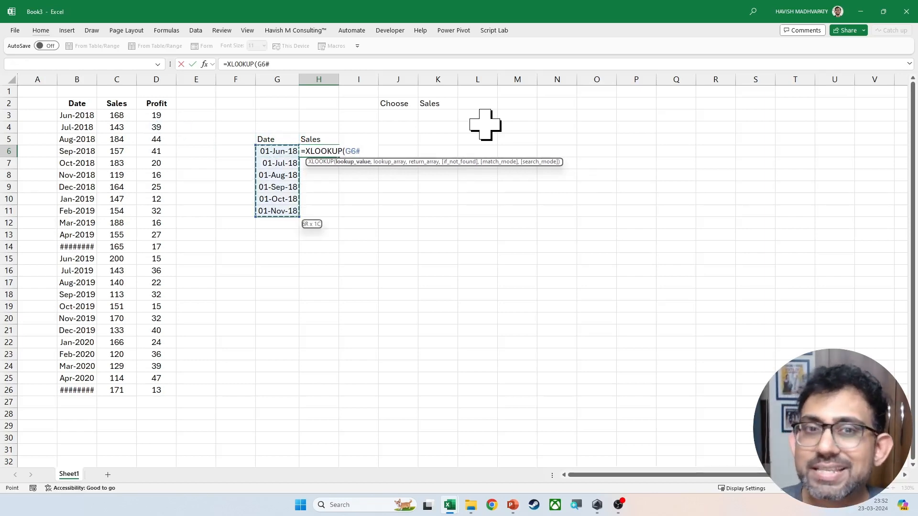
{"action": "type", "text": ","}
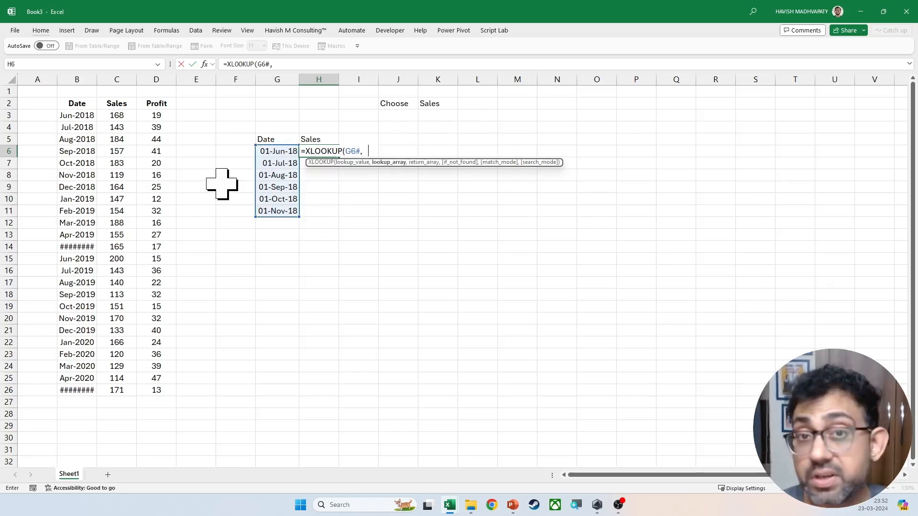
{"action": "left_click", "coordinate": [86, 79]}
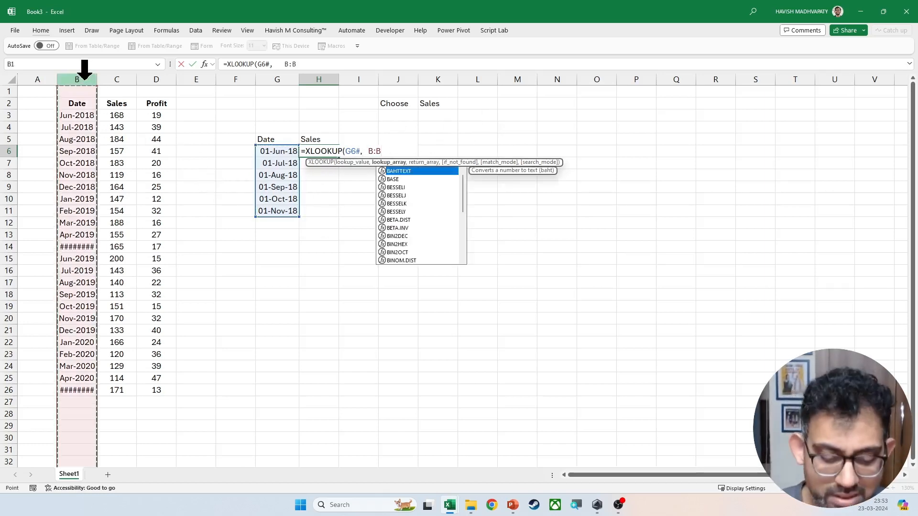
{"action": "type", "text": ","}
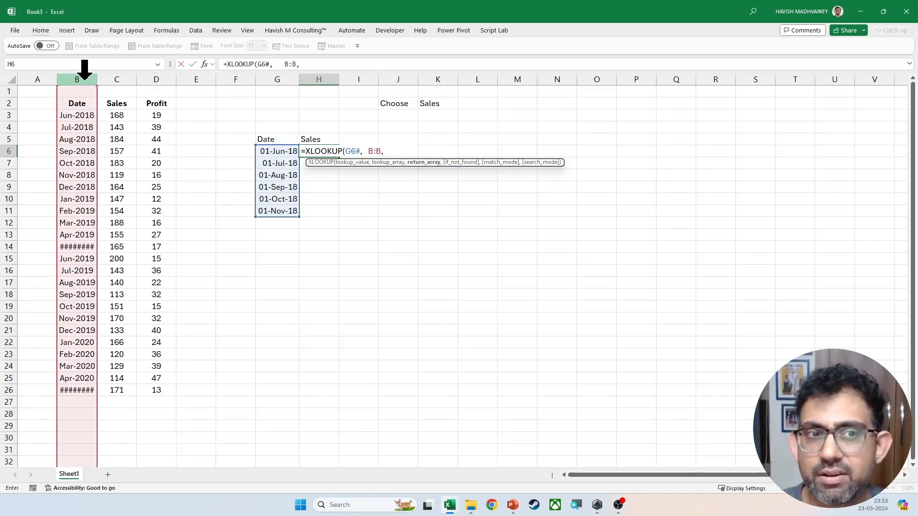
{"action": "left_click", "coordinate": [117, 79]}
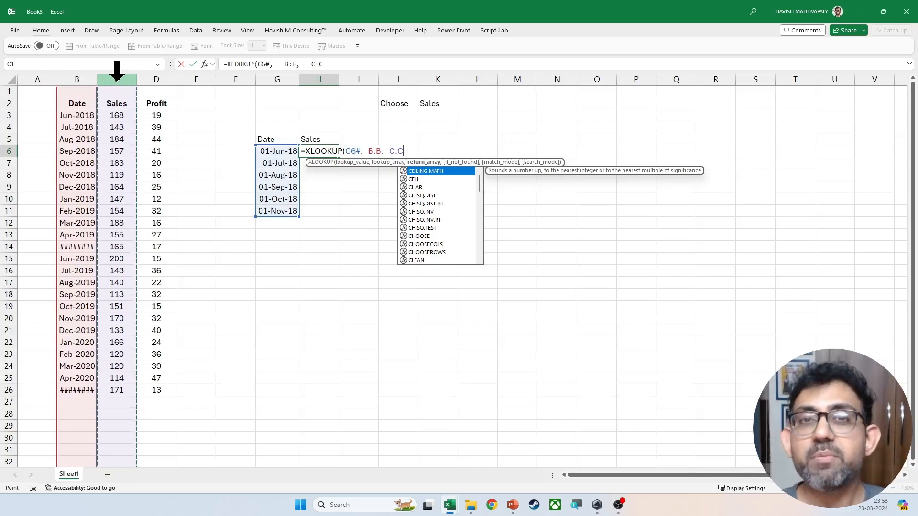
{"action": "key", "text": "BackSpace"}
{"action": "key", "text": "BackSpace"}
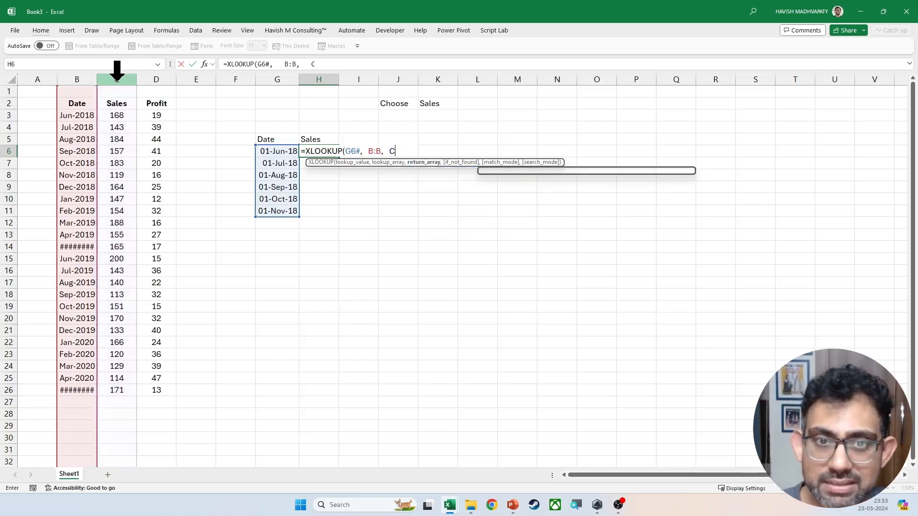
{"action": "key", "text": "BackSpace"}
- Complete the H6 XLOOKUP with IF(H5="Sales", C:C, D:D) as the return array and enter it
{"action": "type", "text": "IF("}
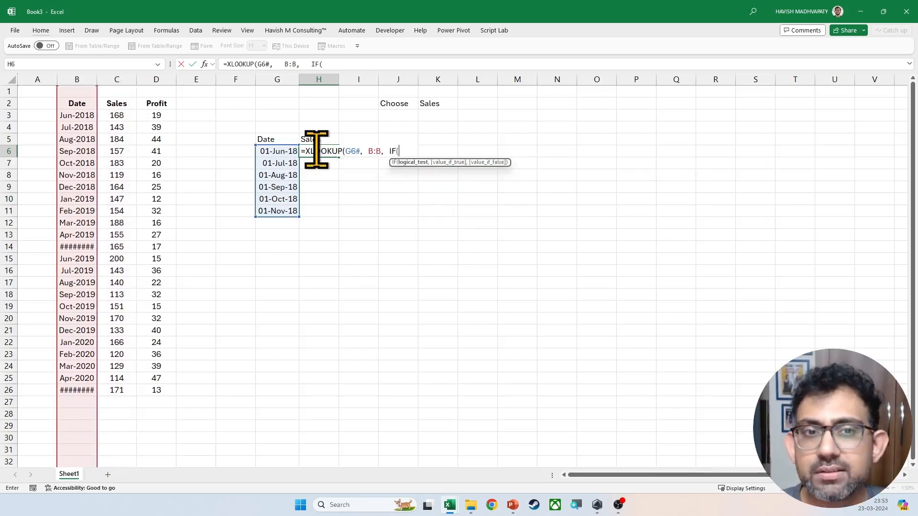
{"action": "left_click", "coordinate": [317, 138]}
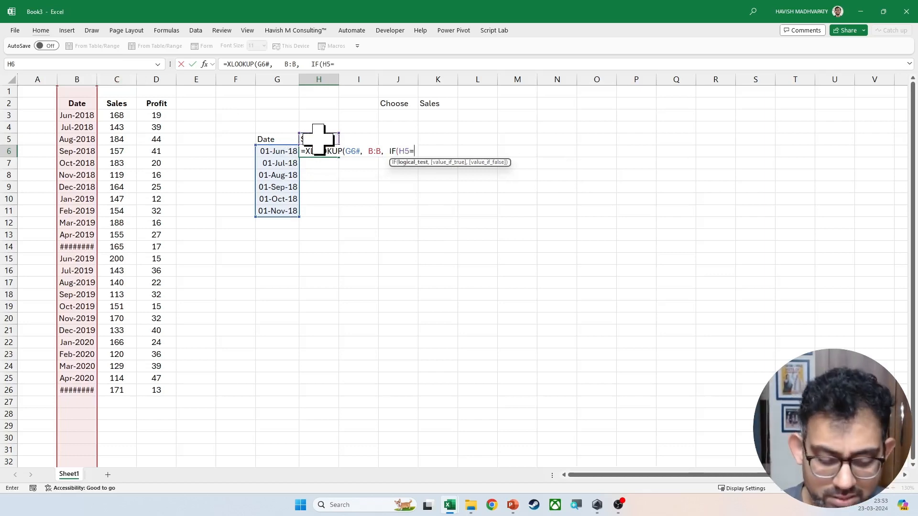
{"action": "type", "text": "=\"Sales\","}
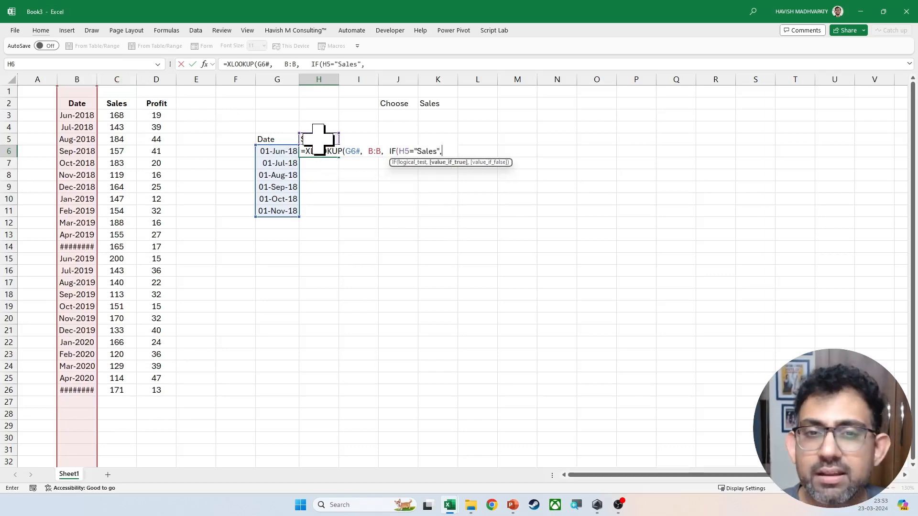
{"action": "left_click", "coordinate": [116, 79]}
{"action": "type", "text": ","}
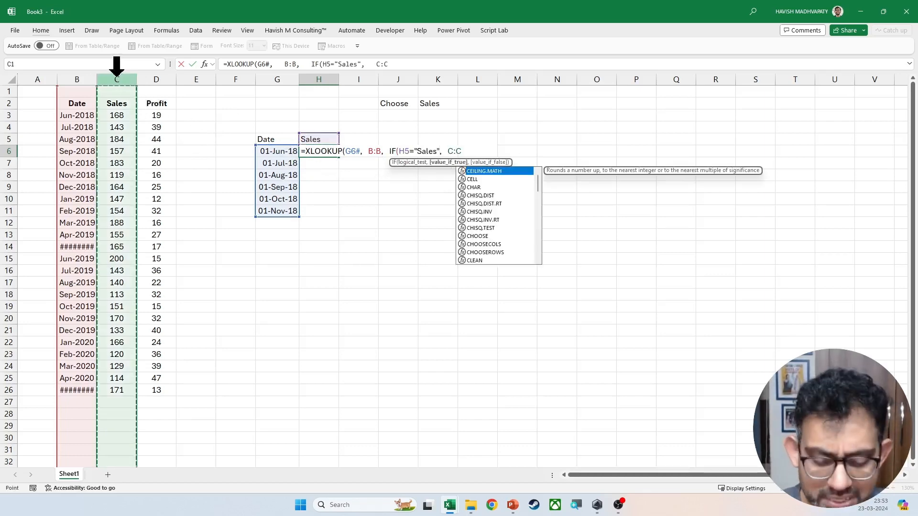
{"action": "left_click", "coordinate": [157, 78]}
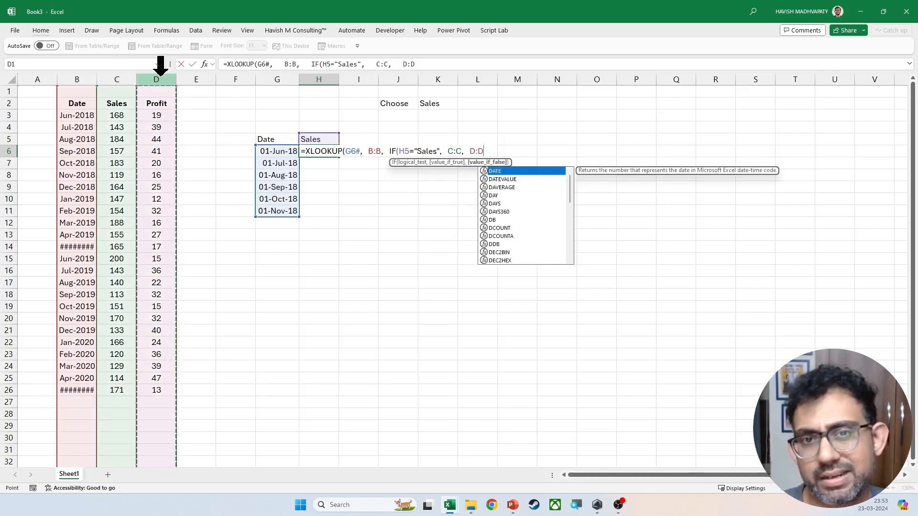
{"action": "type", "text": "))"}
{"action": "key", "text": "Return"}
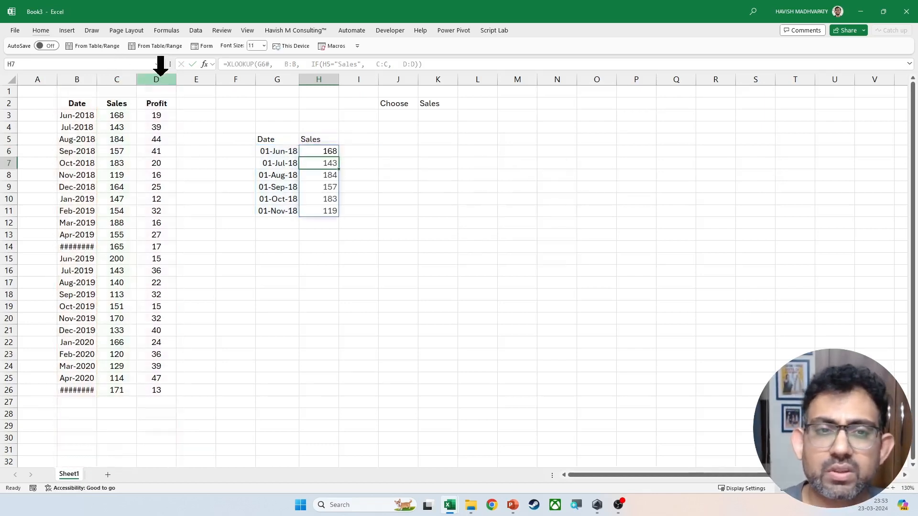
- Choose Profit from the validation list in K2 to test the lookup results in column H
{"action": "key", "text": "Up"}
{"action": "key", "text": "Up"}
{"action": "key", "text": "Right"}
{"action": "key", "text": "Up"}
{"action": "key", "text": "Right"}
{"action": "key", "text": "Right"}
{"action": "key", "text": "Up"}
{"action": "key", "text": "Up"}
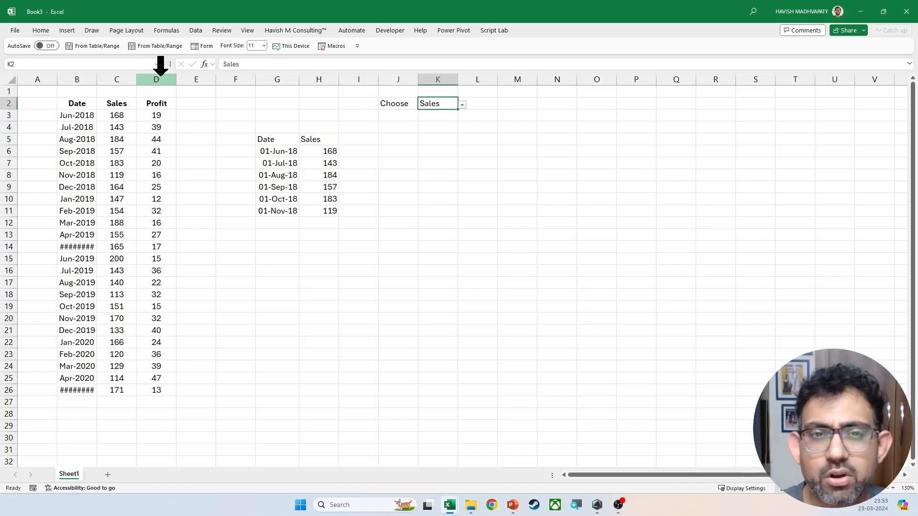
{"action": "key", "text": "alt+Down"}
{"action": "key", "text": "Down"}
{"action": "key", "text": "Return"}
{"action": "key", "text": "Left"}
{"action": "key", "text": "Down"}
{"action": "key", "text": "Down"}
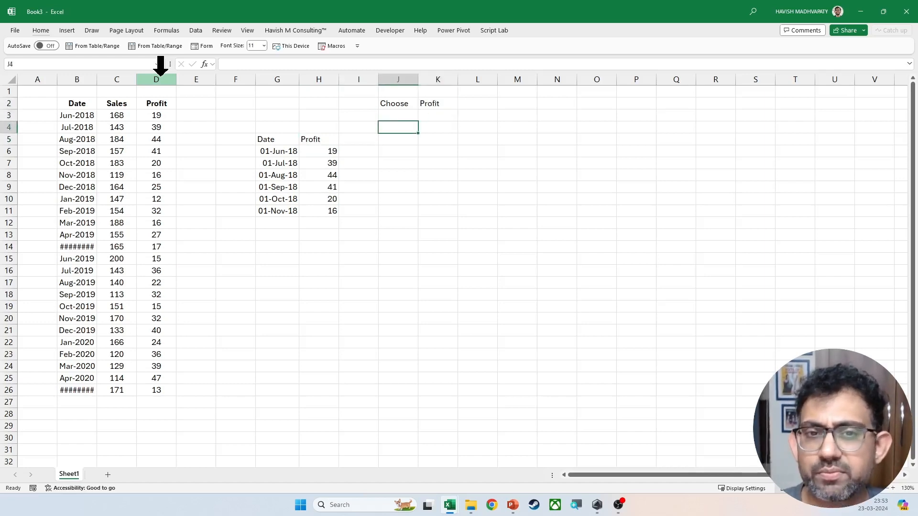
- Switch the K2 selector back to Sales
{"action": "key", "text": "Down"}
{"action": "key", "text": "Right"}
{"action": "key", "text": "Up"}
{"action": "key", "text": "Up"}
{"action": "key", "text": "Up"}
{"action": "key", "text": "alt+Down"}
{"action": "key", "text": "Down"}
{"action": "key", "text": "Return"}
{"action": "key", "text": "Left"}
{"action": "key", "text": "Down"}
{"action": "key", "text": "Left"}
{"action": "key", "text": "Down"}
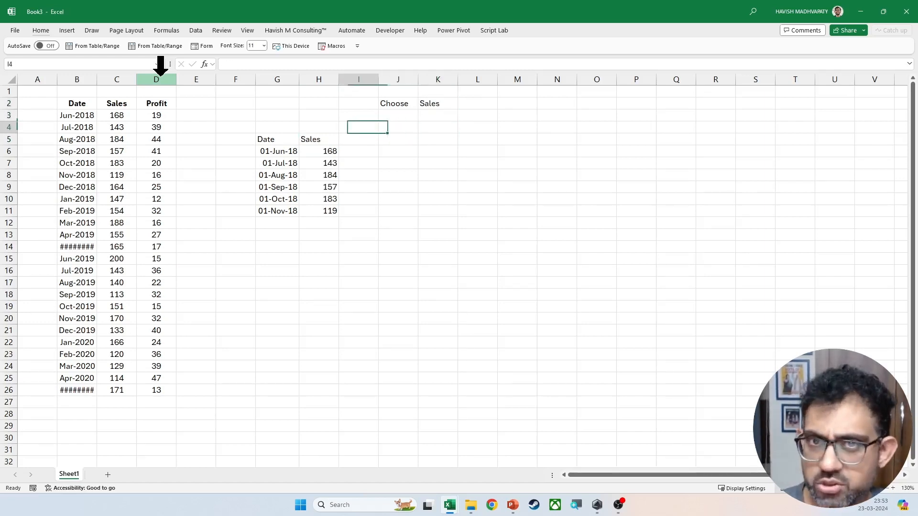
- Copy the first source date in B3 to reuse its formatting
{"action": "key", "text": "Left"}
{"action": "key", "text": "Down"}
{"action": "key", "text": "Left"}
{"action": "key", "text": "Down"}
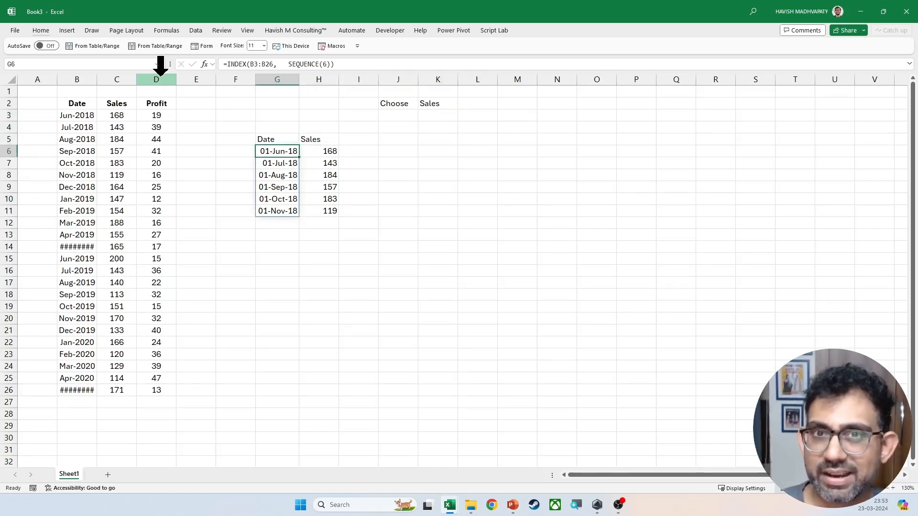
{"action": "key", "text": "Left"}
{"action": "key", "text": "Up"}
{"action": "key", "text": "Left"}
{"action": "key", "text": "Up"}
{"action": "key", "text": "Left"}
{"action": "key", "text": "Up"}
{"action": "key", "text": "Left"}
{"action": "key", "text": "Left"}
{"action": "key", "text": "ctrl+c"}
- Paste only the formats from B3 onto the spilled dates in G6:G11
{"action": "key", "text": "Right"}
{"action": "key", "text": "Down"}
{"action": "key", "text": "Right"}
{"action": "key", "text": "Down"}
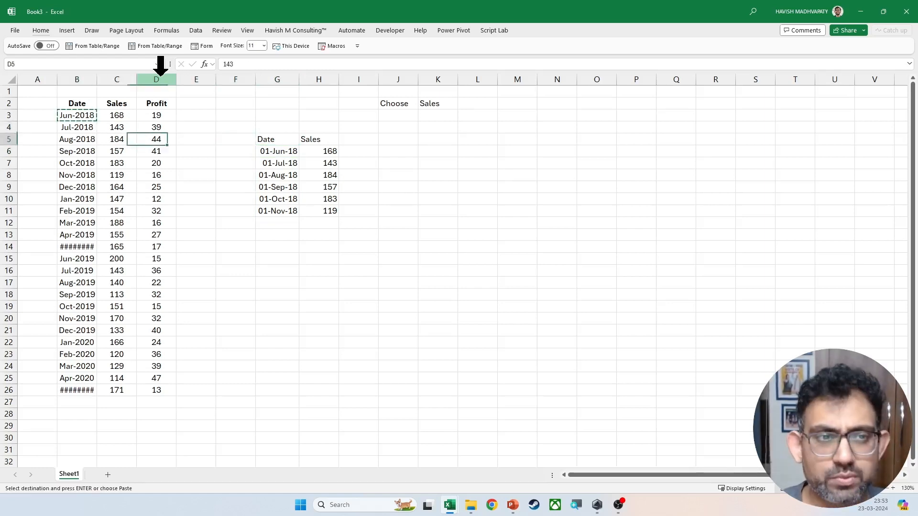
{"action": "key", "text": "Right"}
{"action": "key", "text": "Down"}
{"action": "key", "text": "Down"}
{"action": "key", "text": "Right"}
{"action": "key", "text": "Right"}
{"action": "key", "text": "Up"}
{"action": "key", "text": "ctrl+shift+Down"}
{"action": "key", "text": "ctrl+alt+v"}
{"action": "key", "text": "t"}
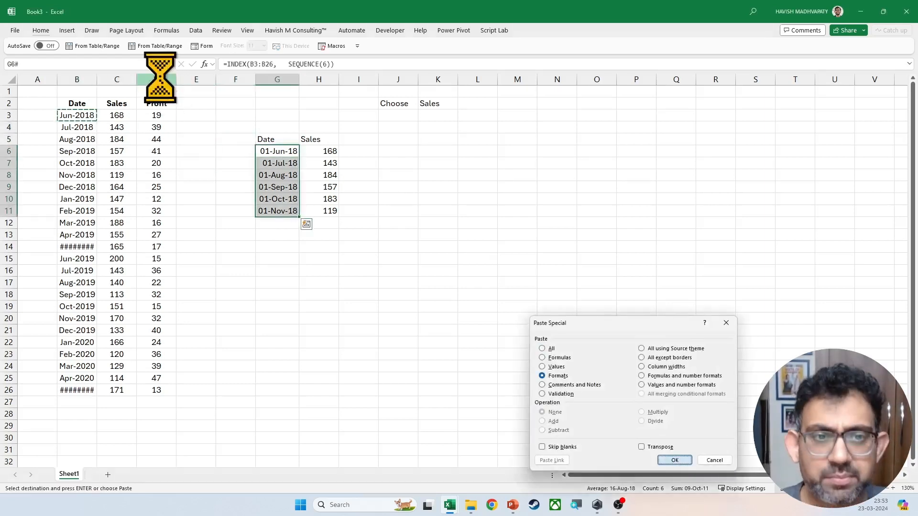
{"action": "key", "text": "Return"}
{"action": "key", "text": "Escape"}
- Center the contents of the table G5:H11 and apply borders to all its cells
{"action": "key", "text": "Up"}
{"action": "key", "text": "ctrl+shift+Right"}
{"action": "key", "text": "ctrl+shift+Down"}
{"action": "key", "text": "alt+a"}
{"action": "key", "text": "alt+h"}
{"action": "key", "text": "a"}
{"action": "key", "text": "c"}
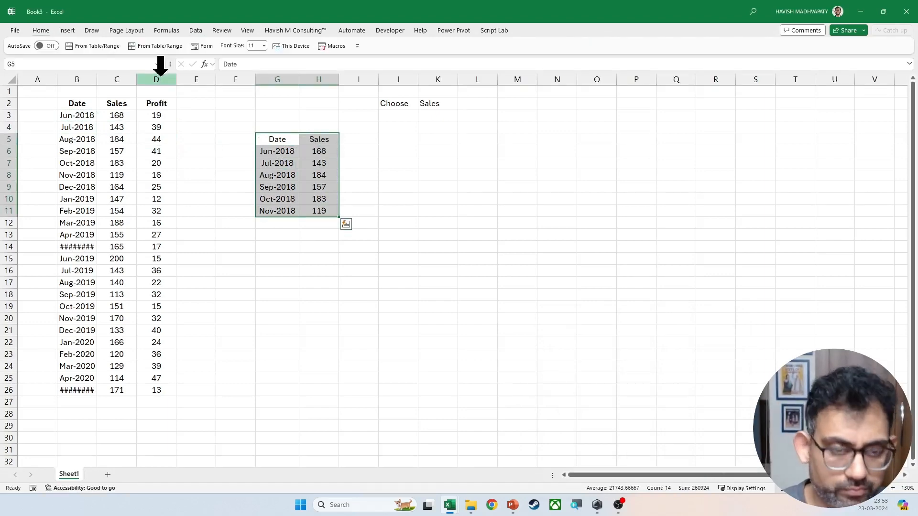
{"action": "key", "text": "alt+h"}
{"action": "key", "text": "Escape"}
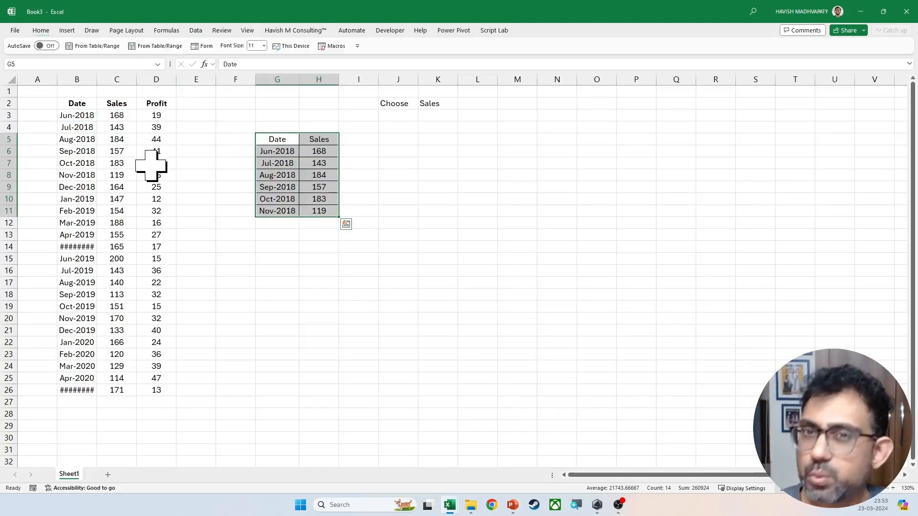
- Label cell G2 as Control and enter the starting value 1 beside it in H2
{"action": "key", "text": "Up"}
{"action": "key", "text": "Up"}
{"action": "key", "text": "Up"}
{"action": "type", "text": "Con"}
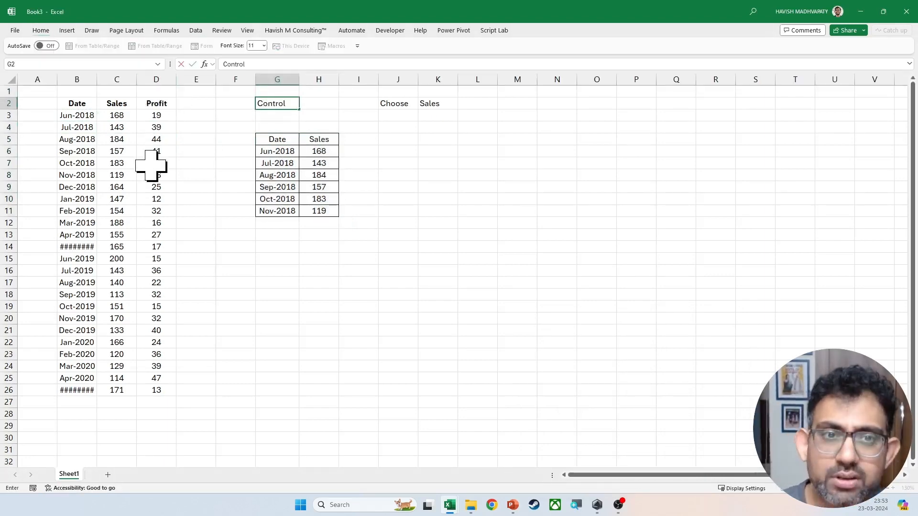
{"action": "key", "text": "Return"}
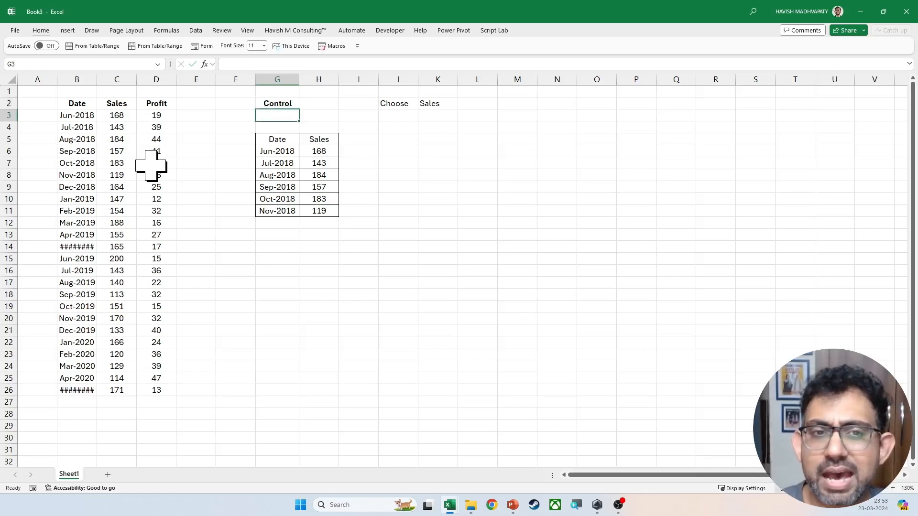
{"action": "key", "text": "Up"}
{"action": "key", "text": "Right"}
{"action": "type", "text": "1"}
{"action": "key", "text": "Return"}
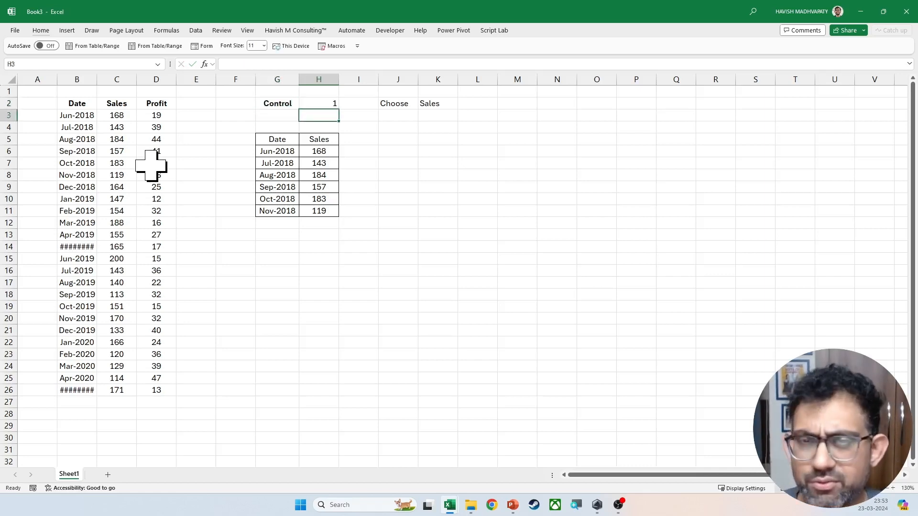
- Extend the date formula in G6 to =INDEX(B3:B26, SEQUENCE(6) - 1 + H2) so it follows the Control value
{"action": "key", "text": "Down"}
{"action": "key", "text": "Down"}
{"action": "key", "text": "Left"}
{"action": "key", "text": "Down"}
{"action": "key", "text": "F2"}
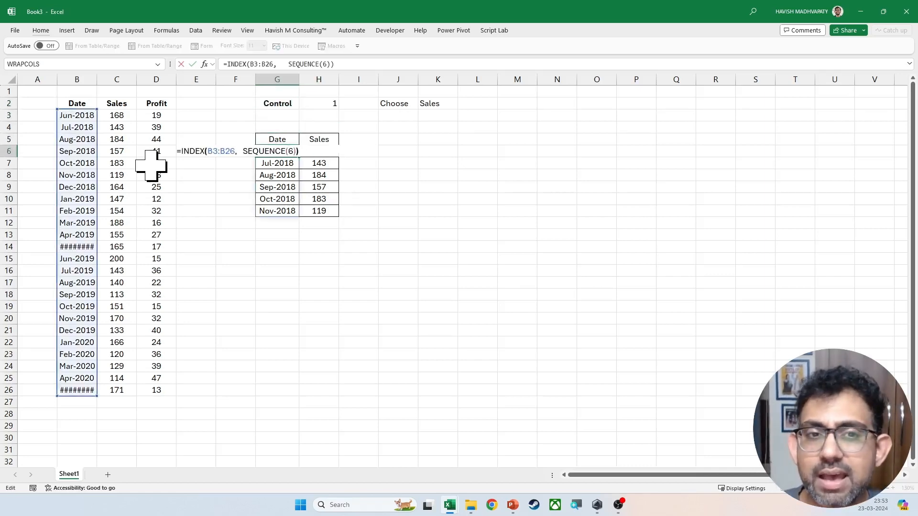
{"action": "key", "text": "Left"}
{"action": "key", "text": "Left"}
{"action": "key", "text": "Left"}
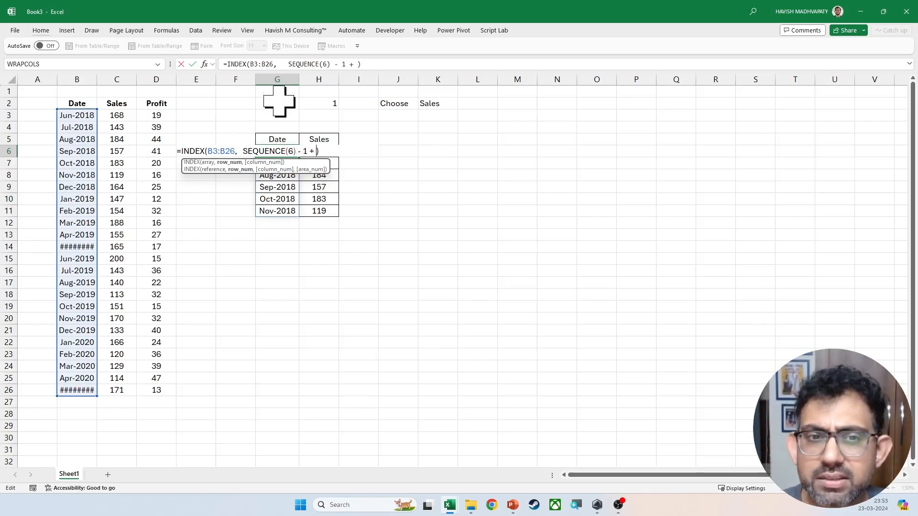
{"action": "left_click", "coordinate": [316, 104]}
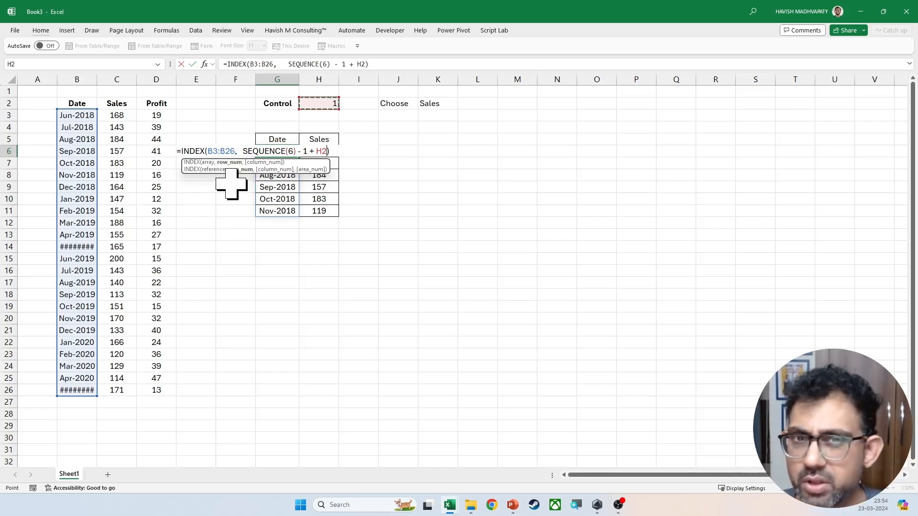
{"action": "key", "text": "Return"}
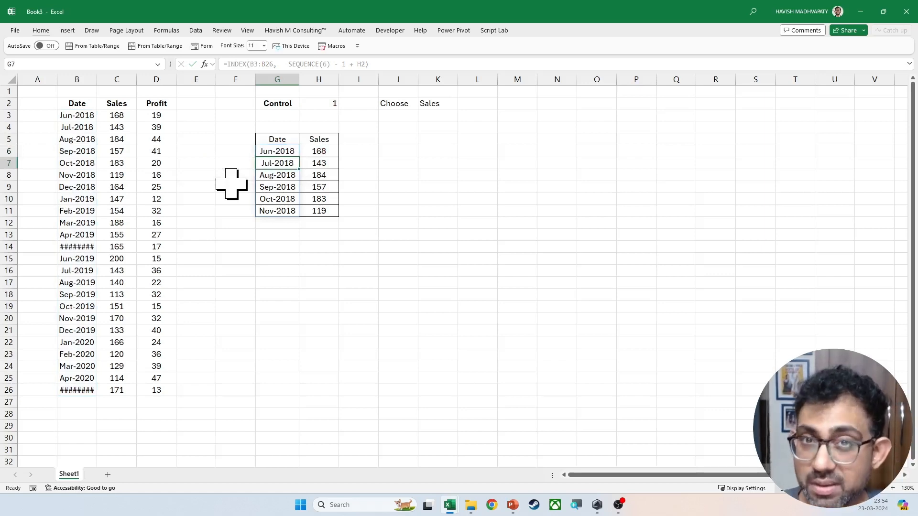
- Set the Control value in H2 to 2 and compare the spilled dates with source dates B4:B9
{"action": "key", "text": "Right"}
{"action": "key", "text": "Up"}
{"action": "key", "text": "Up"}
{"action": "key", "text": "Up"}
{"action": "key", "text": "Up"}
{"action": "key", "text": "Up"}
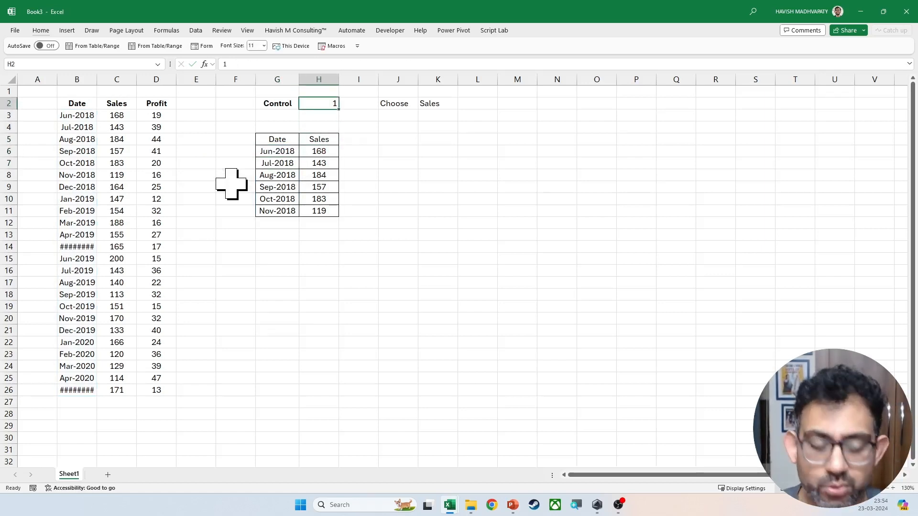
{"action": "type", "text": "2"}
{"action": "key", "text": "Return"}
{"action": "key", "text": "Left"}
{"action": "key", "text": "Down"}
{"action": "key", "text": "Down"}
{"action": "key", "text": "Down"}
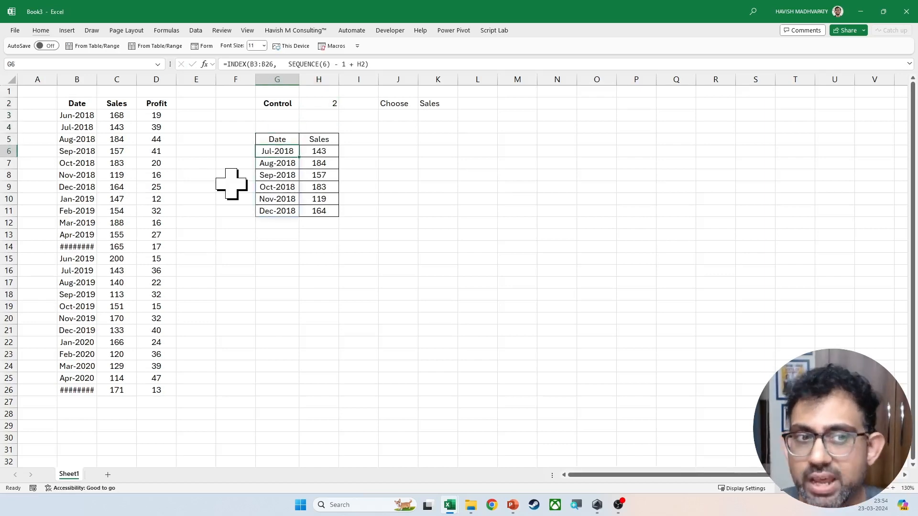
{"action": "left_click_drag", "start_coordinate": [80, 127], "coordinate": [90, 184]}
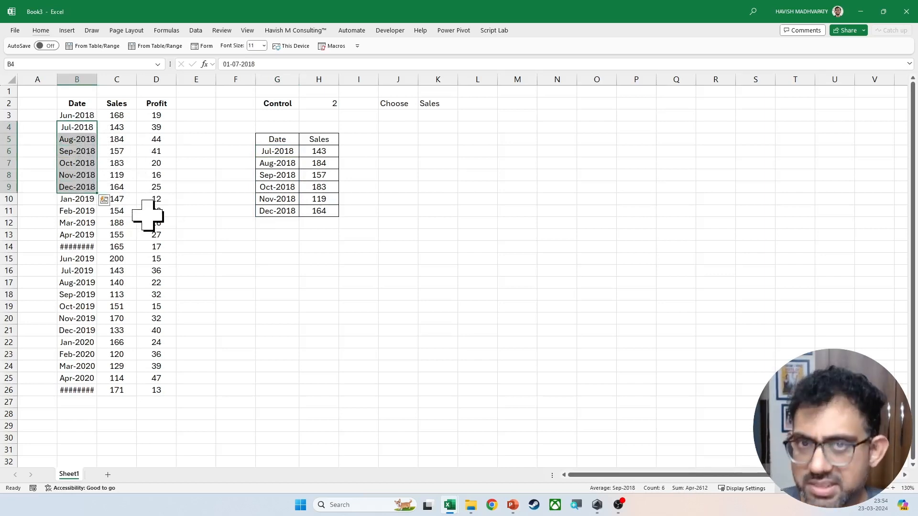
- Set the Control value in H2 to 19 to test the last six-month window
{"action": "key", "text": "Right"}
{"action": "key", "text": "Right"}
{"action": "key", "text": "Up"}
{"action": "key", "text": "Up"}
{"action": "key", "text": "Right"}
{"action": "key", "text": "Right"}
{"action": "key", "text": "Right"}
{"action": "key", "text": "Down"}
{"action": "key", "text": "Right"}
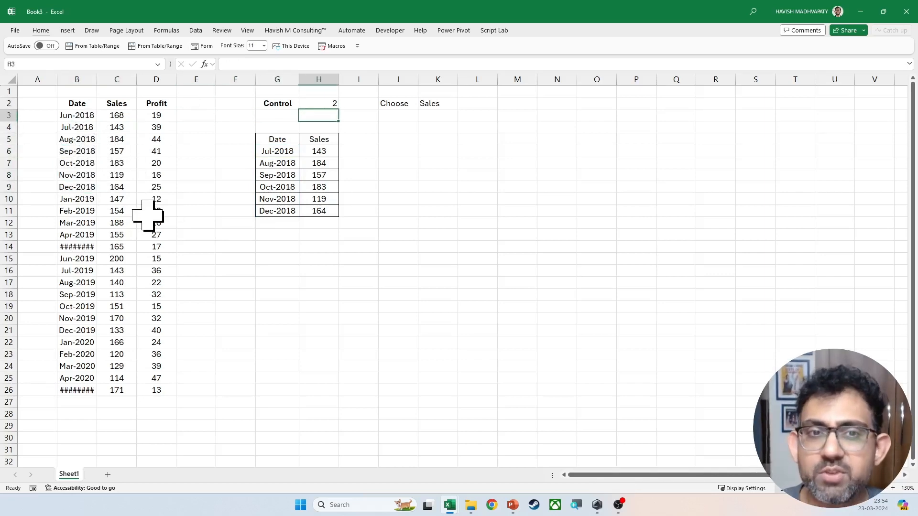
{"action": "type", "text": "19"}
{"action": "key", "text": "Return"}
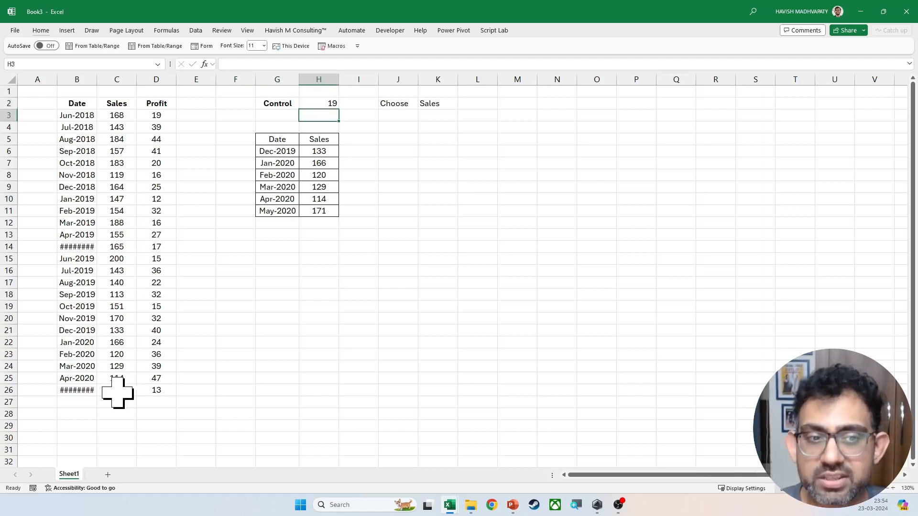
- Widen column B to fit its dates and compare the last six source dates with the lookup table
{"action": "left_click_drag", "start_coordinate": [97, 79], "coordinate": [107, 79]}
{"action": "left_click_drag", "start_coordinate": [82, 390], "coordinate": [96, 333]}
{"action": "left_click", "coordinate": [289, 164]}
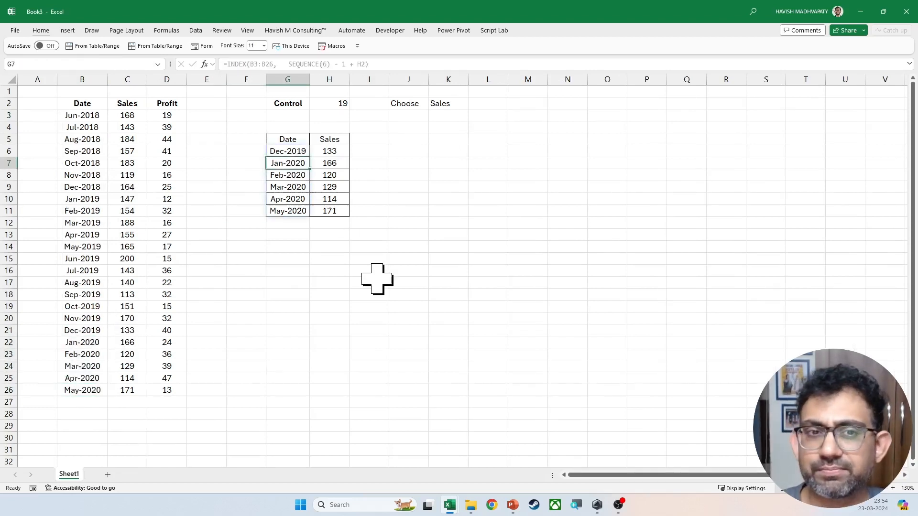
{"action": "left_click", "coordinate": [448, 127]}
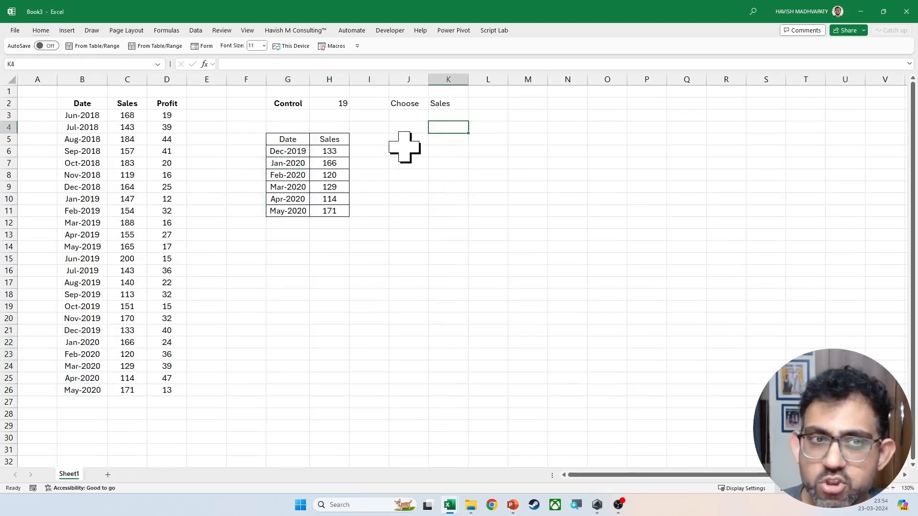
- Insert the recommended line chart from G5:H11 and place it beside the table, starting at J5
{"action": "left_click_drag", "start_coordinate": [289, 139], "coordinate": [352, 217]}
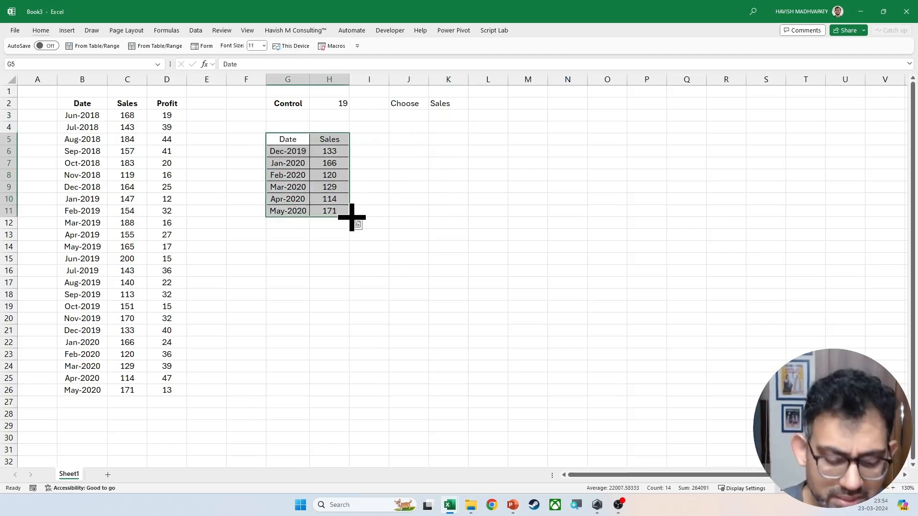
{"action": "key", "text": "alt+n"}
{"action": "key", "text": "r"}
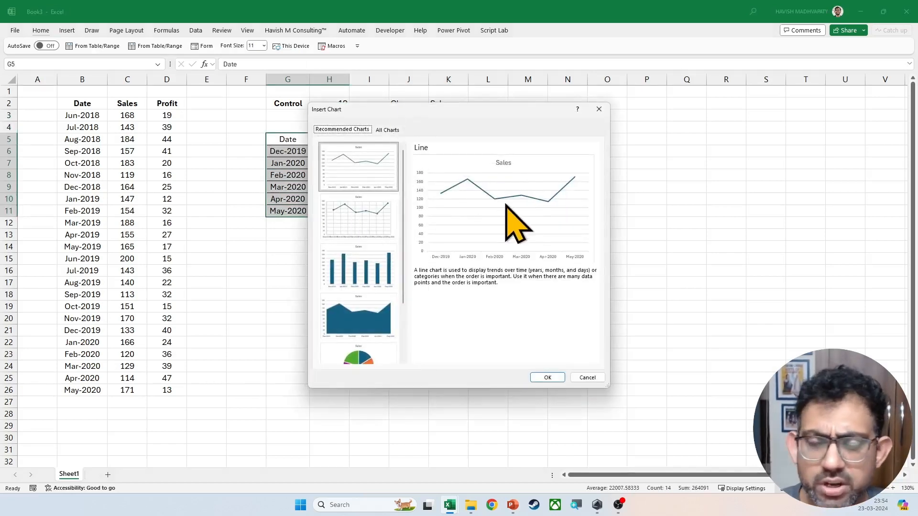
{"action": "left_click", "coordinate": [547, 377]}
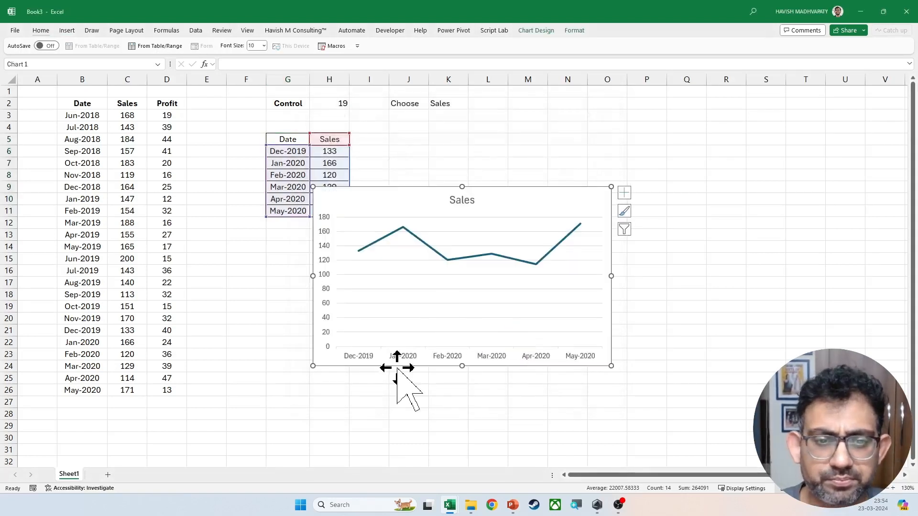
{"action": "left_click_drag", "start_coordinate": [414, 357], "coordinate": [475, 308]}
{"action": "left_click", "coordinate": [343, 246]}
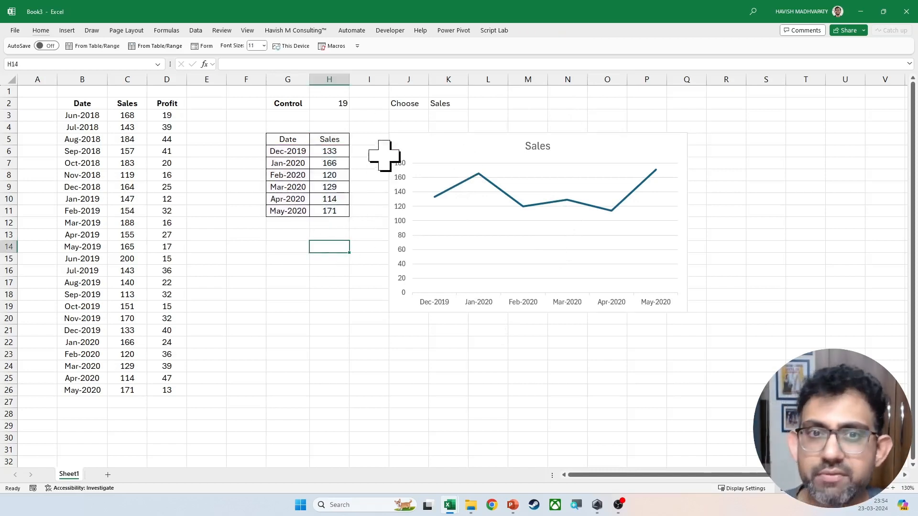
- Check the Developer entry in the ribbon customization options, leaving the settings unchanged
{"action": "left_click", "coordinate": [390, 31]}
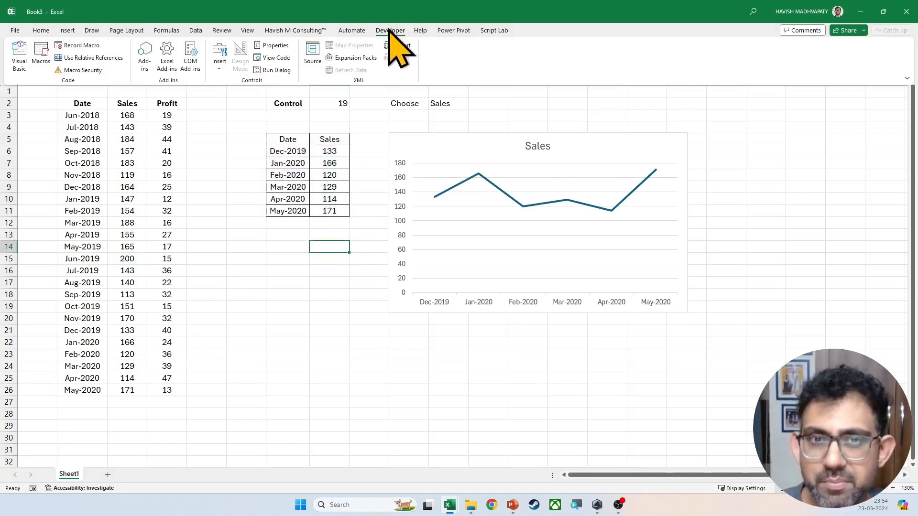
{"action": "left_click", "coordinate": [15, 31]}
{"action": "left_click", "coordinate": [37, 479]}
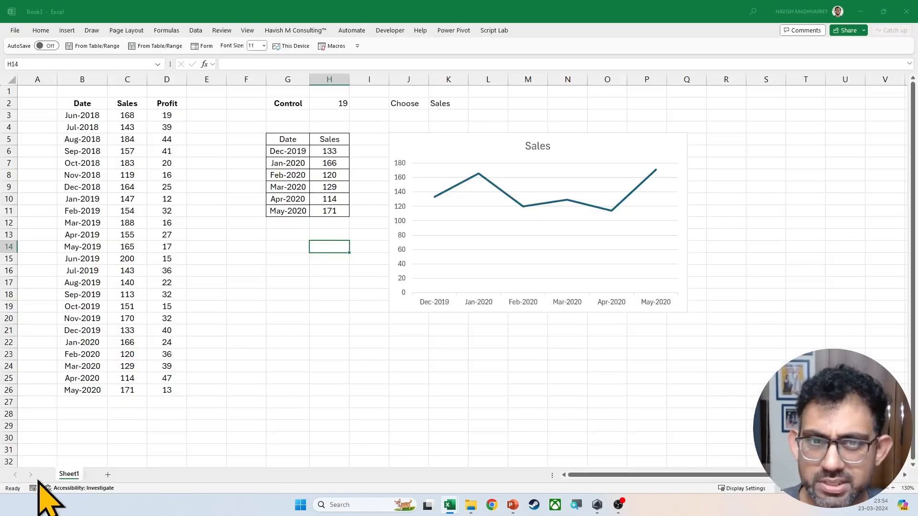
{"action": "left_click", "coordinate": [301, 218]}
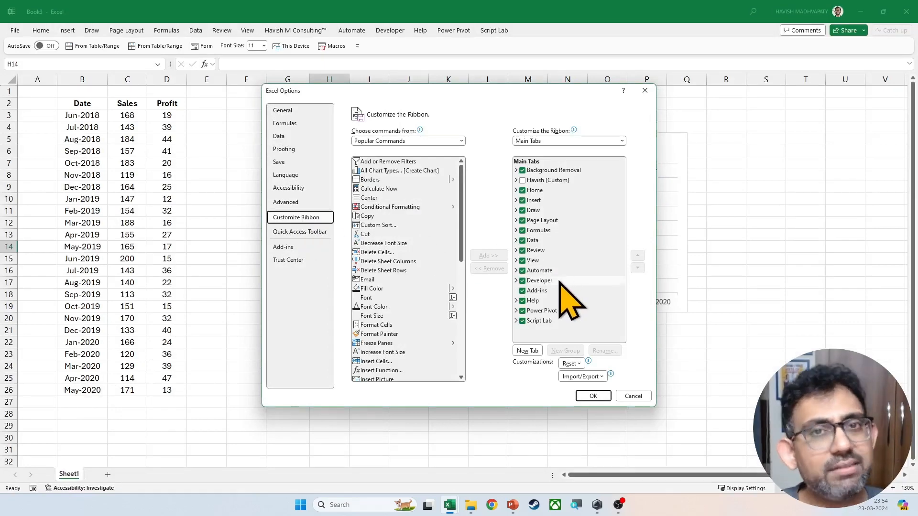
{"action": "left_click", "coordinate": [638, 397]}
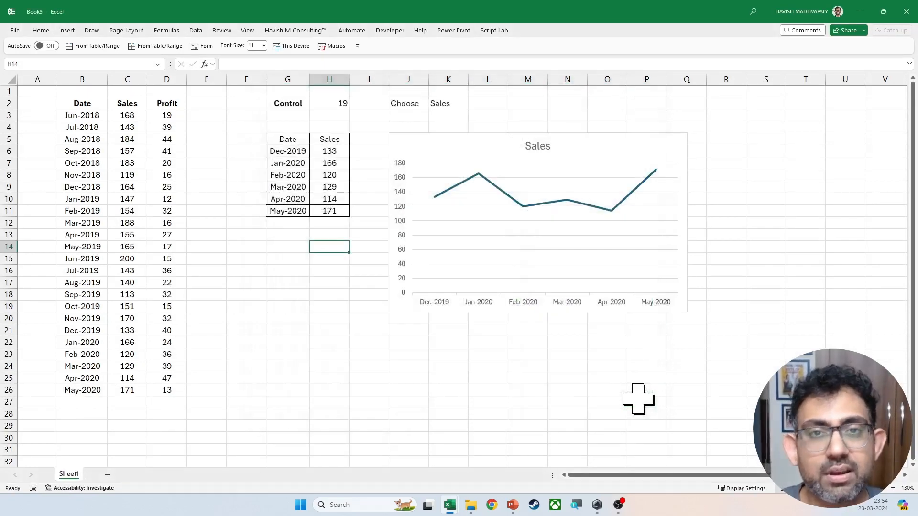
- Draw a horizontal Scroll Bar form control below the chart and align it with the chart's left edge
{"action": "left_click", "coordinate": [393, 30]}
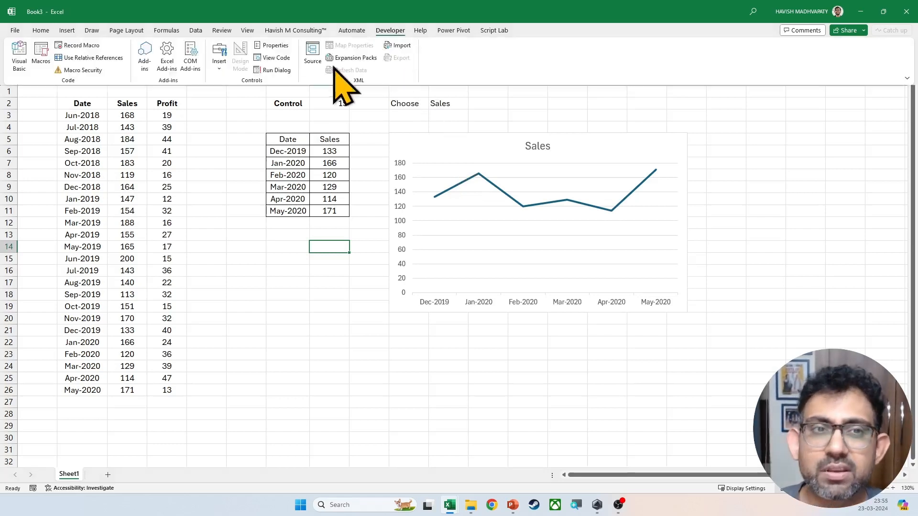
{"action": "left_click", "coordinate": [220, 67]}
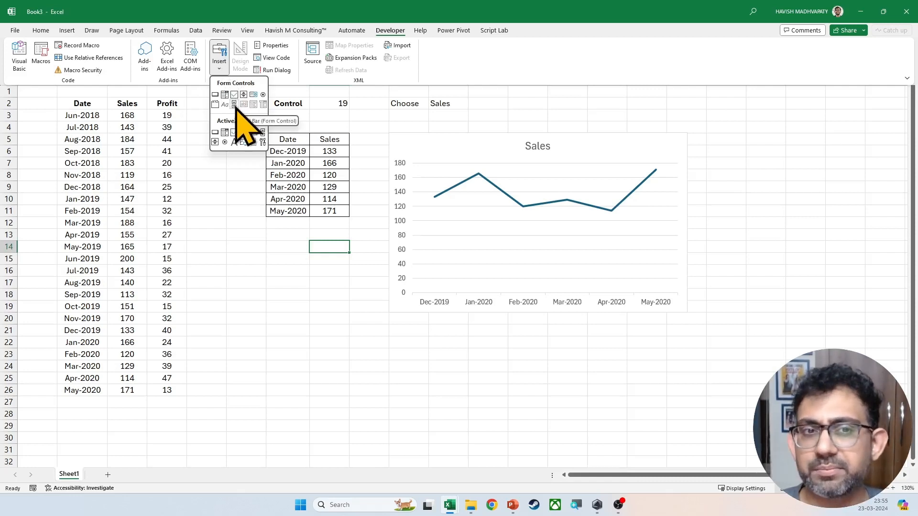
{"action": "left_click", "coordinate": [235, 104]}
{"action": "left_click_drag", "start_coordinate": [388, 328], "coordinate": [640, 357]}
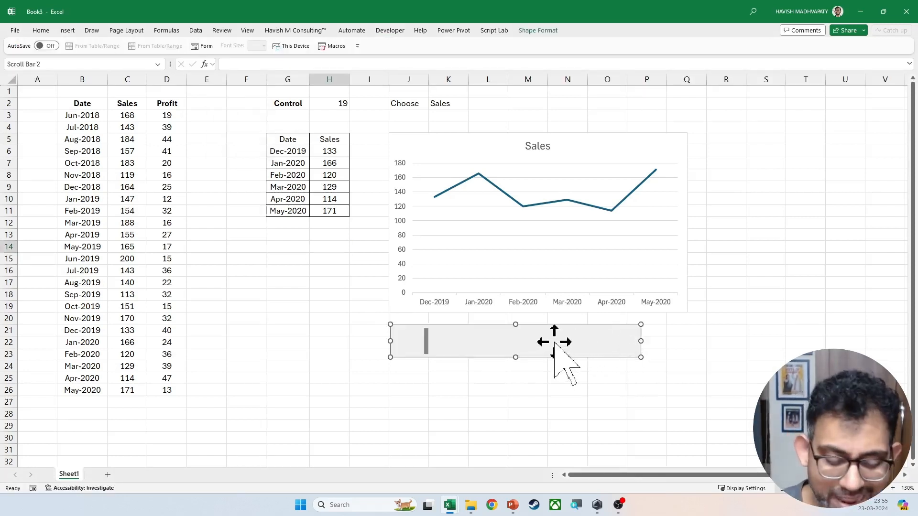
{"action": "left_click_drag", "start_coordinate": [559, 342], "coordinate": [558, 342]}
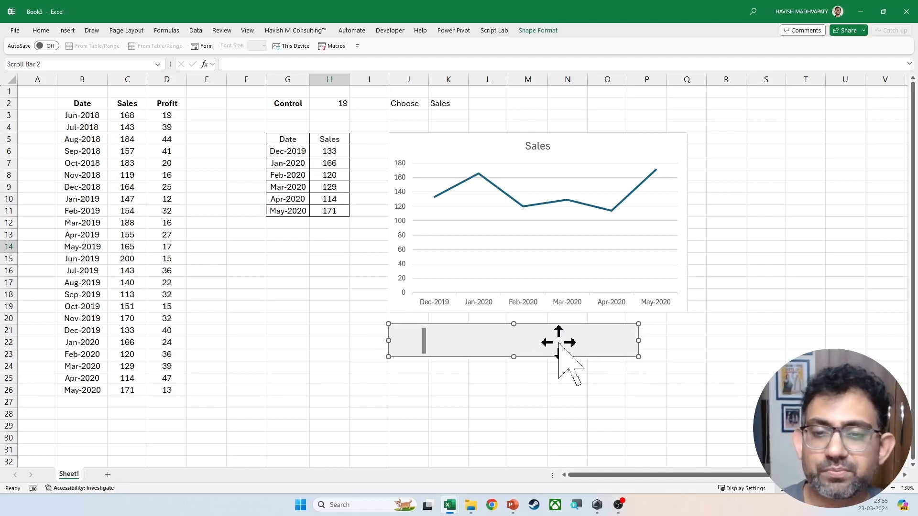
- Configure the scroll bar with current value 1, minimum 1, maximum 19, incremental change 1, page change 3 and cell link $H$2
{"action": "right_click", "coordinate": [511, 353]}
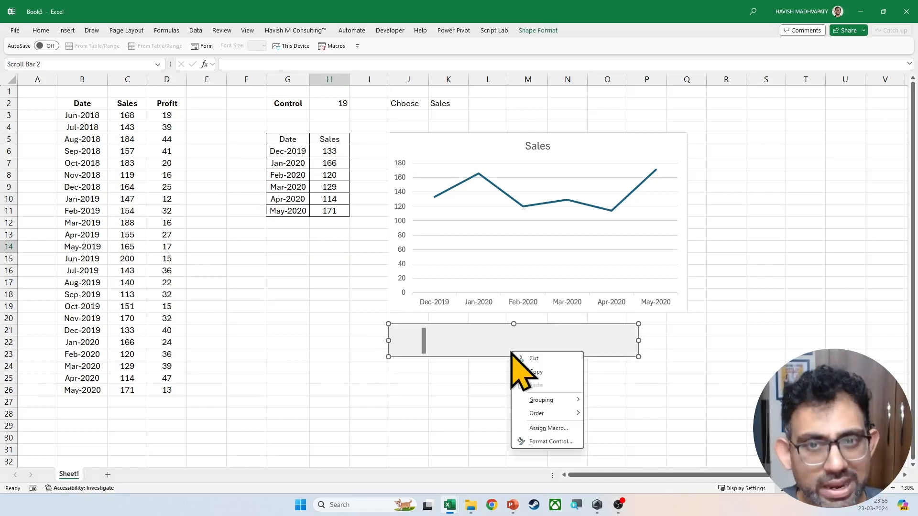
{"action": "left_click", "coordinate": [545, 441]}
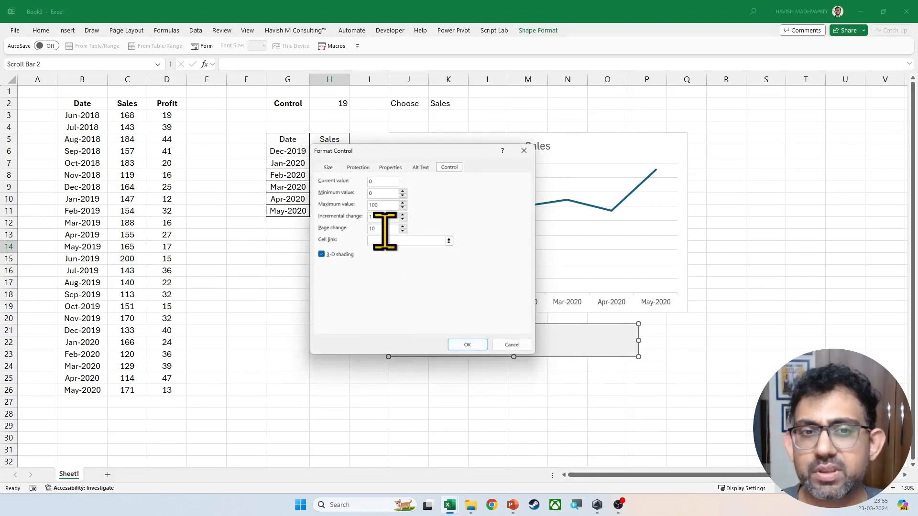
{"action": "left_click_drag", "start_coordinate": [399, 156], "coordinate": [520, 193]}
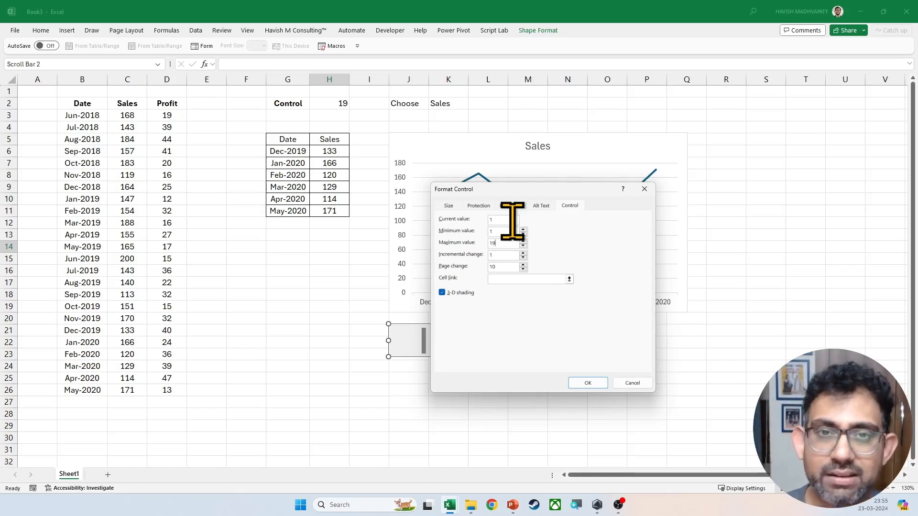
{"action": "left_click", "coordinate": [513, 253]}
{"action": "left_click", "coordinate": [508, 267]}
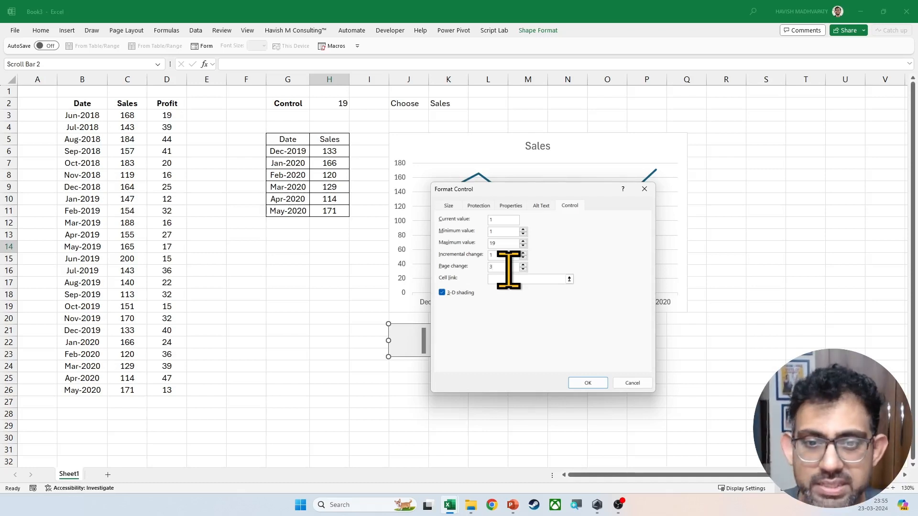
{"action": "left_click", "coordinate": [502, 277]}
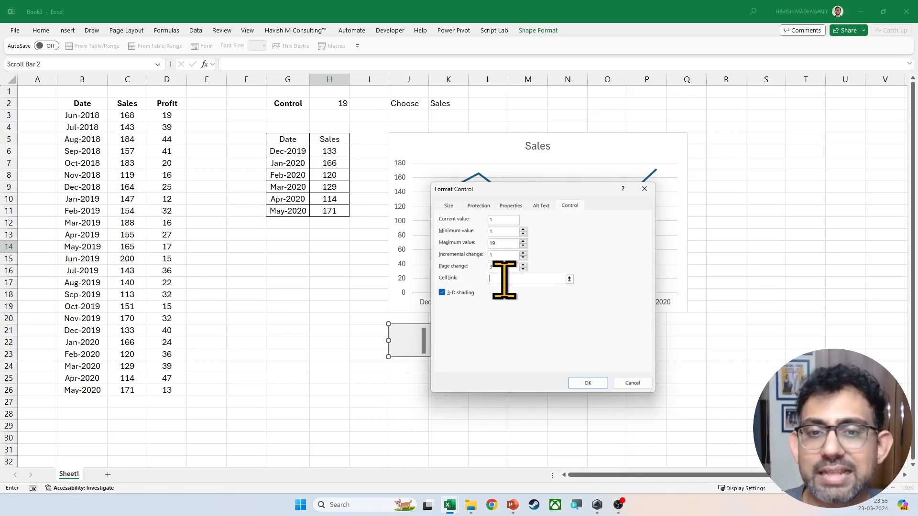
{"action": "left_click", "coordinate": [336, 104]}
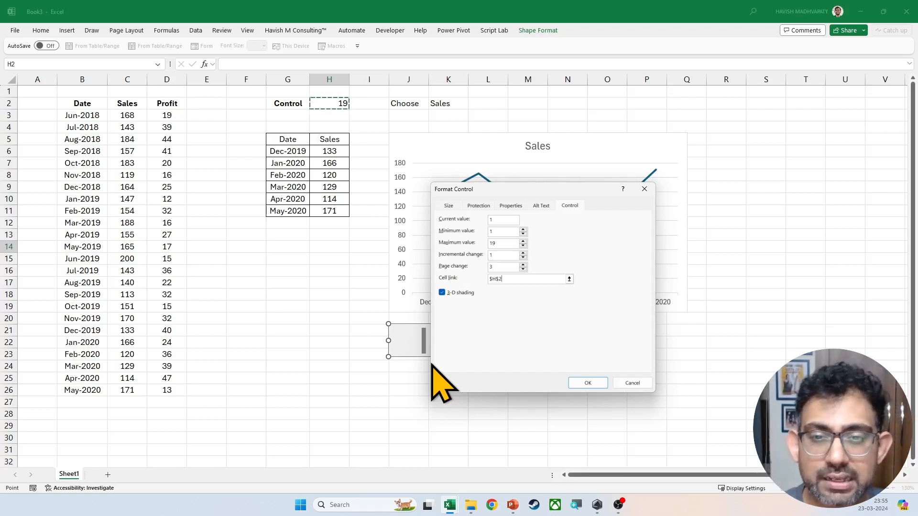
{"action": "left_click", "coordinate": [586, 383]}
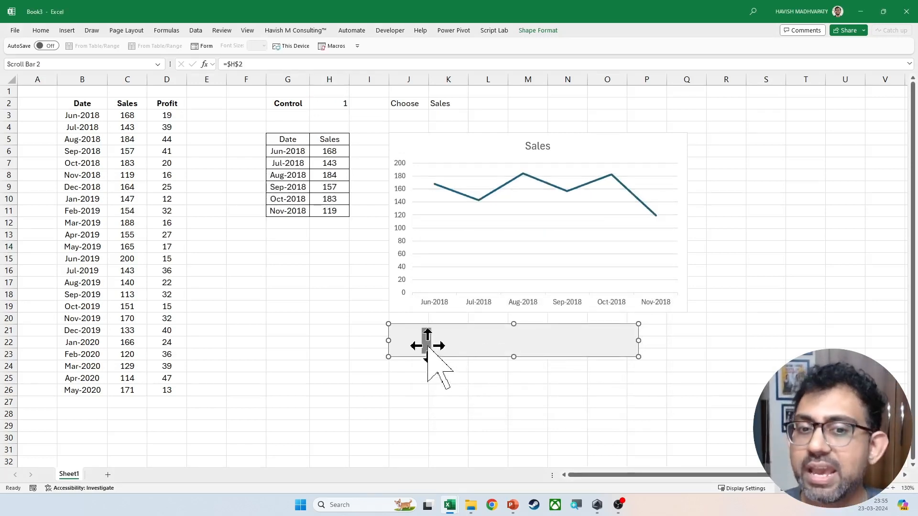
- Deselect the scroll bar and advance it by one increment to test the linked chart
{"action": "left_click", "coordinate": [439, 376]}
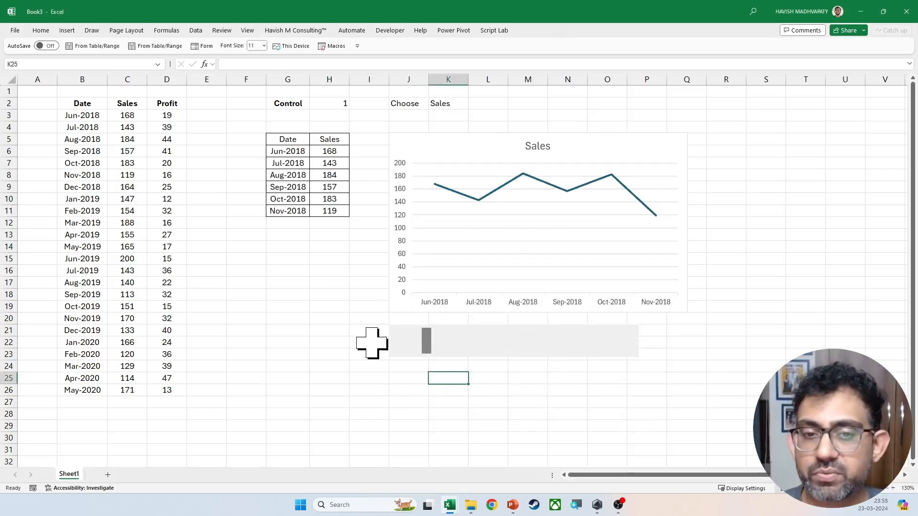
{"action": "left_click", "coordinate": [633, 342]}
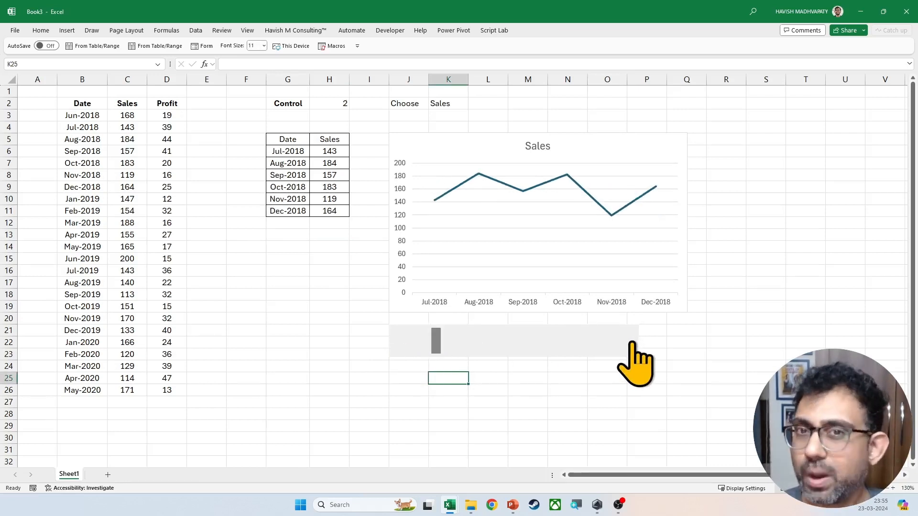
- Test the scroll bar by advancing it two single increments and three page changes, and moving it back two page changes
{"action": "left_click", "coordinate": [633, 342]}
{"action": "left_click", "coordinate": [631, 342]}
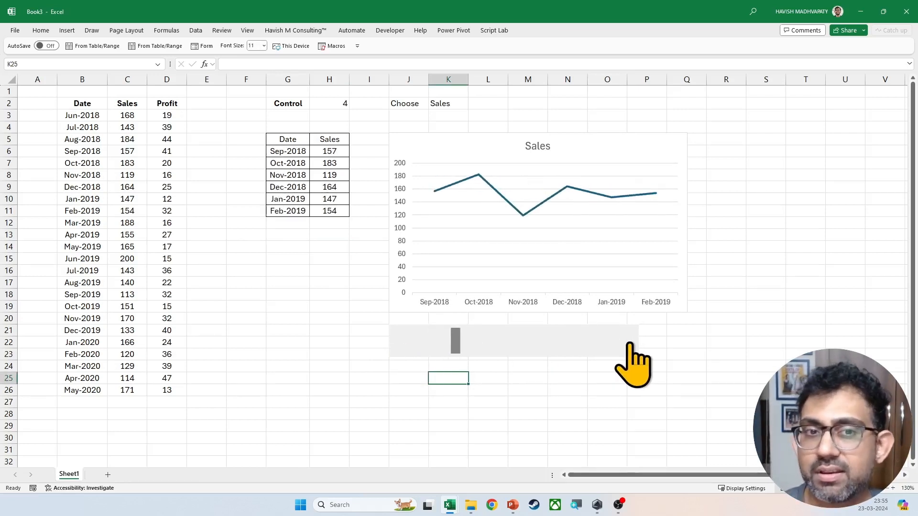
{"action": "left_click", "coordinate": [516, 342]}
{"action": "left_click", "coordinate": [535, 342]}
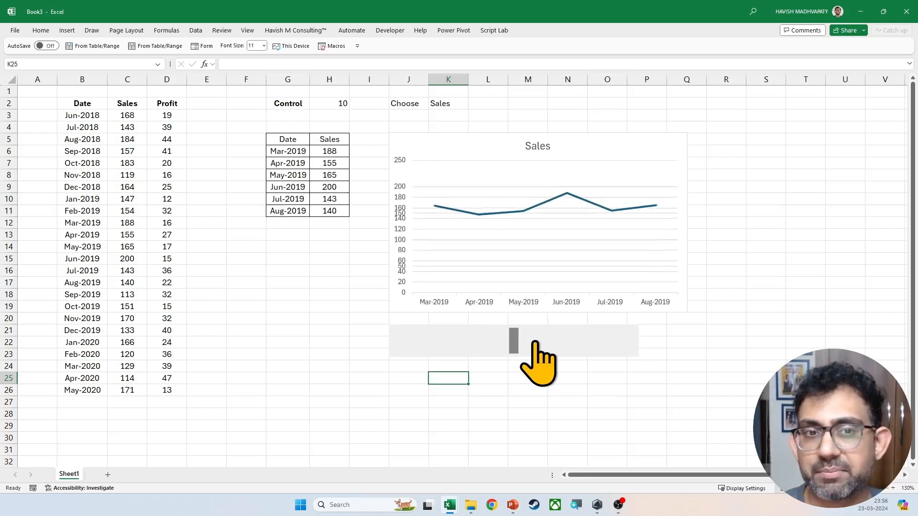
{"action": "left_click", "coordinate": [573, 342]}
{"action": "left_click", "coordinate": [492, 335]}
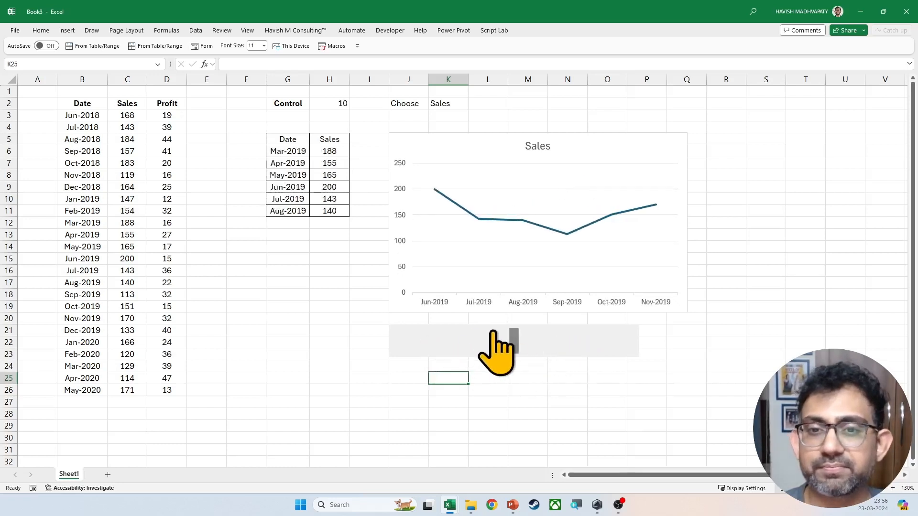
{"action": "left_click", "coordinate": [454, 340]}
- Review the scroll bar's incremental change and page change in its control settings, leaving them unchanged
{"action": "right_click", "coordinate": [410, 342]}
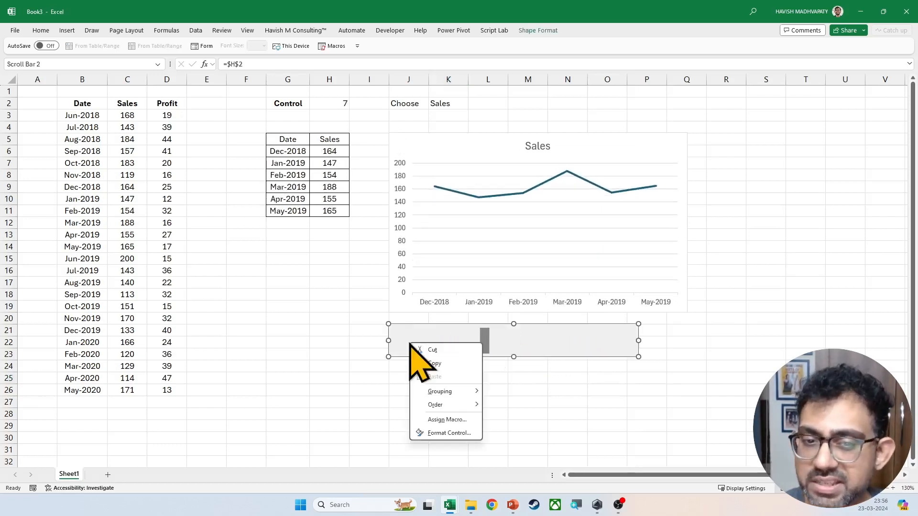
{"action": "left_click", "coordinate": [447, 432]}
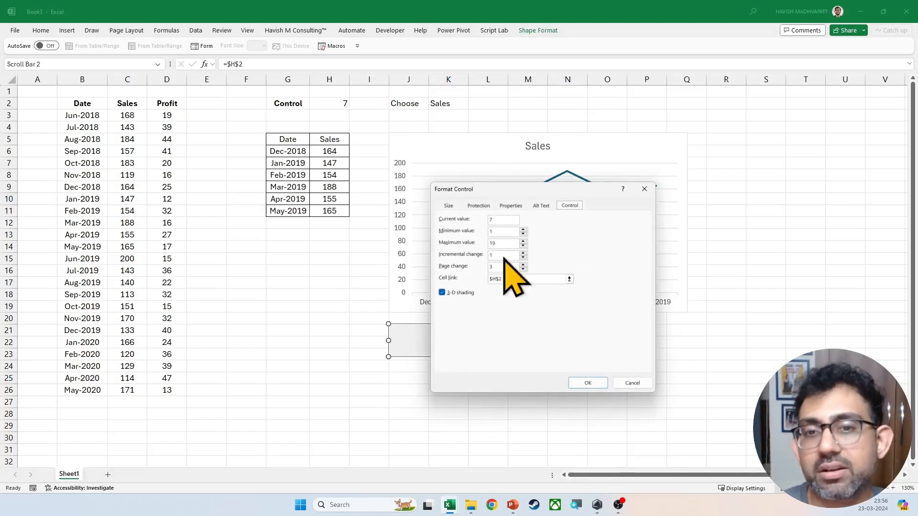
{"action": "key", "text": "Escape"}
- With the source data and lookup table out of view, move the scroll bar one page change back and four forward
{"action": "left_click", "coordinate": [792, 281]}
{"action": "key", "text": "Right"}
{"action": "key", "text": "Right"}
{"action": "key", "text": "Right"}
{"action": "key", "text": "Right"}
{"action": "key", "text": "Right"}
{"action": "key", "text": "Right"}
{"action": "key", "text": "Right"}
{"action": "key", "text": "Right"}
{"action": "key", "text": "Right"}
{"action": "key", "text": "Right"}
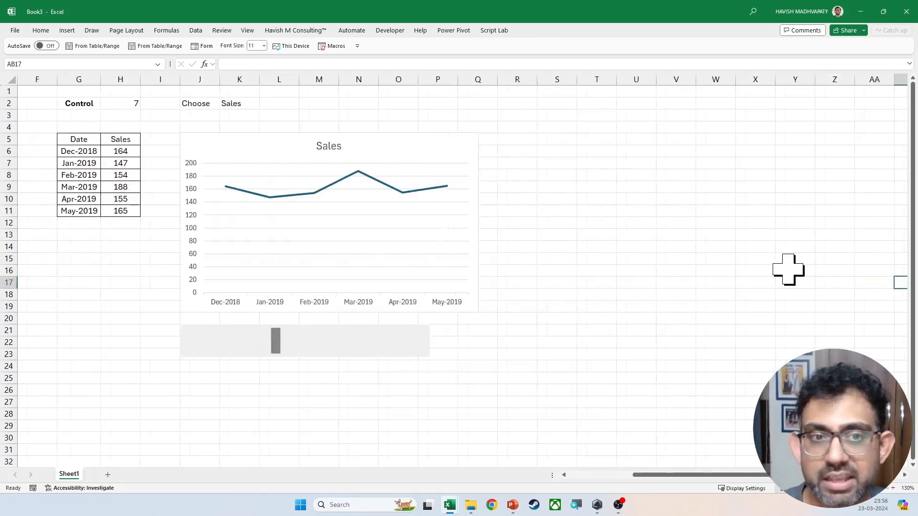
{"action": "left_click", "coordinate": [103, 351]}
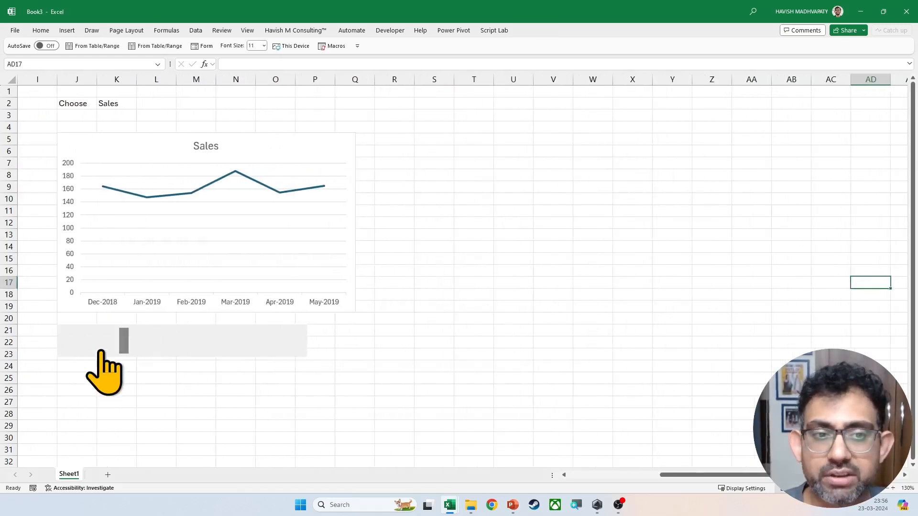
{"action": "left_click", "coordinate": [156, 349]}
{"action": "left_click", "coordinate": [196, 349]}
{"action": "left_click", "coordinate": [225, 346]}
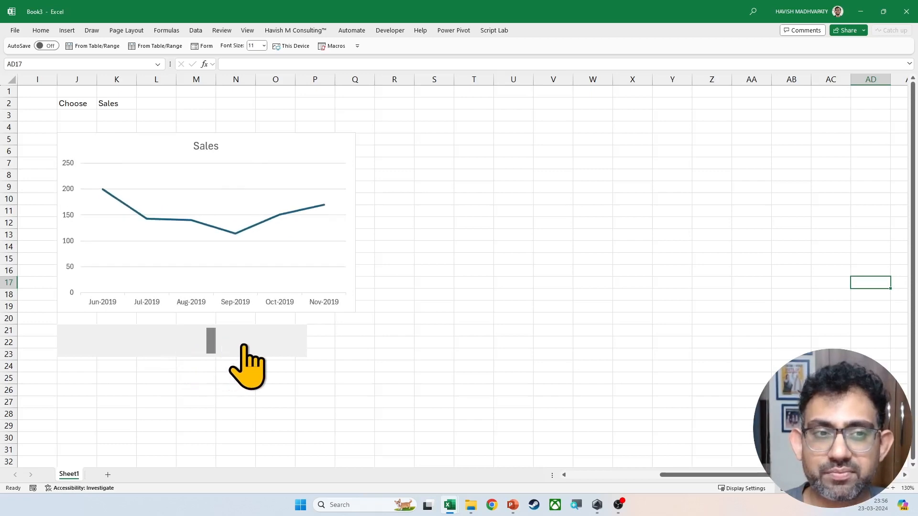
{"action": "left_click", "coordinate": [244, 348]}
- Test the Choose selector in K2 by switching the chart to Profit and back to Sales
{"action": "left_click", "coordinate": [122, 104]}
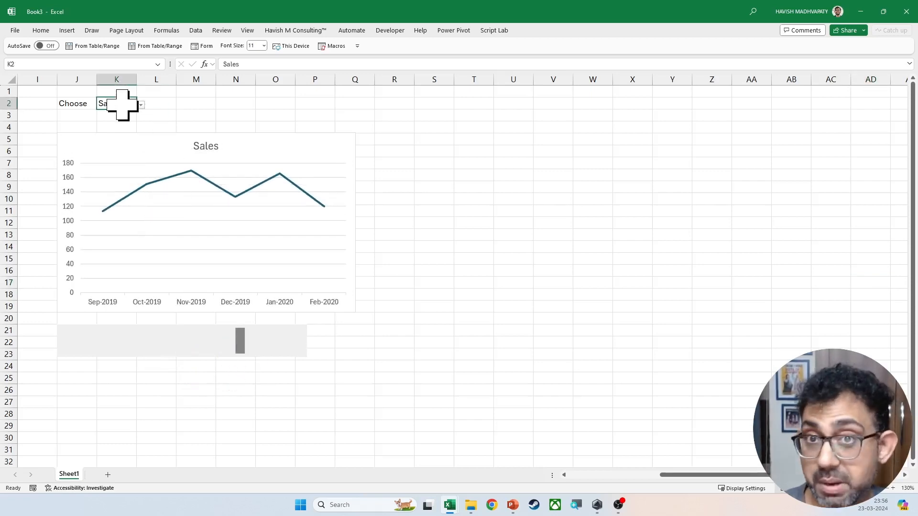
{"action": "left_click", "coordinate": [141, 105]}
{"action": "left_click", "coordinate": [106, 114]}
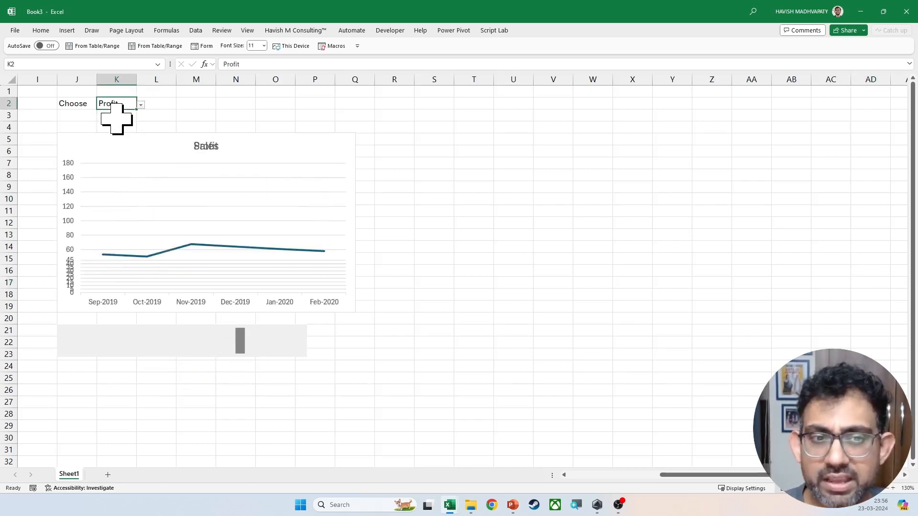
{"action": "left_click", "coordinate": [141, 105]}
{"action": "left_click", "coordinate": [113, 123]}
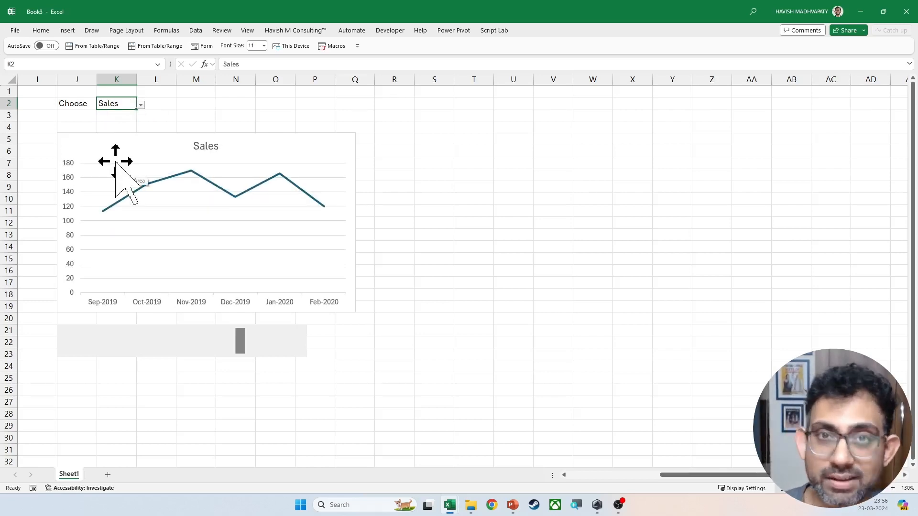
- Return to the Control label in G2 to bring the lookup table back into view
{"action": "key", "text": "Left"}
{"action": "key", "text": "Left"}
{"action": "key", "text": "Left"}
{"action": "key", "text": "Left"}
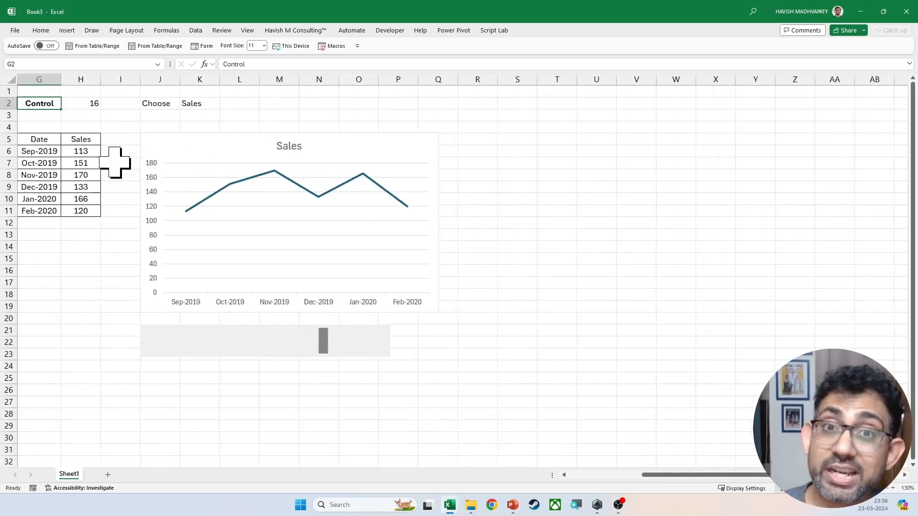